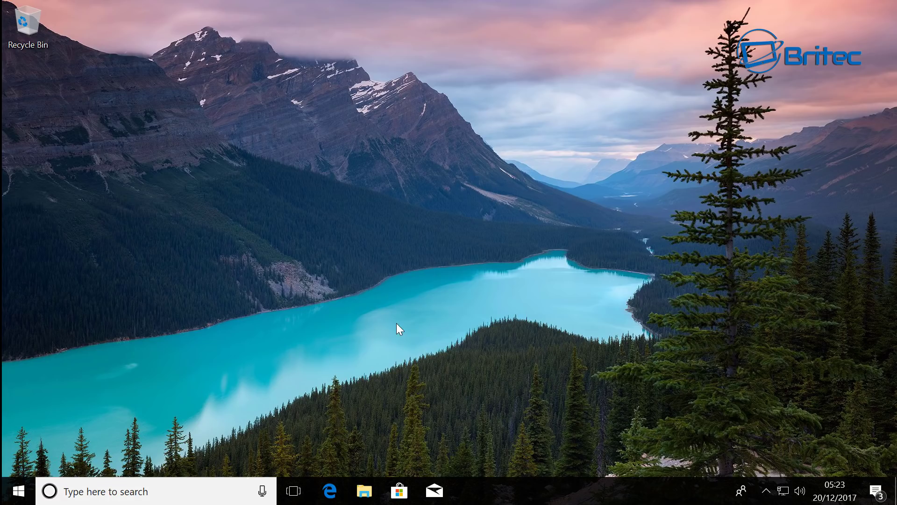
Open Task Manager from the taskbar, expand it to full details, and show the Services list.
right_click(530, 491)
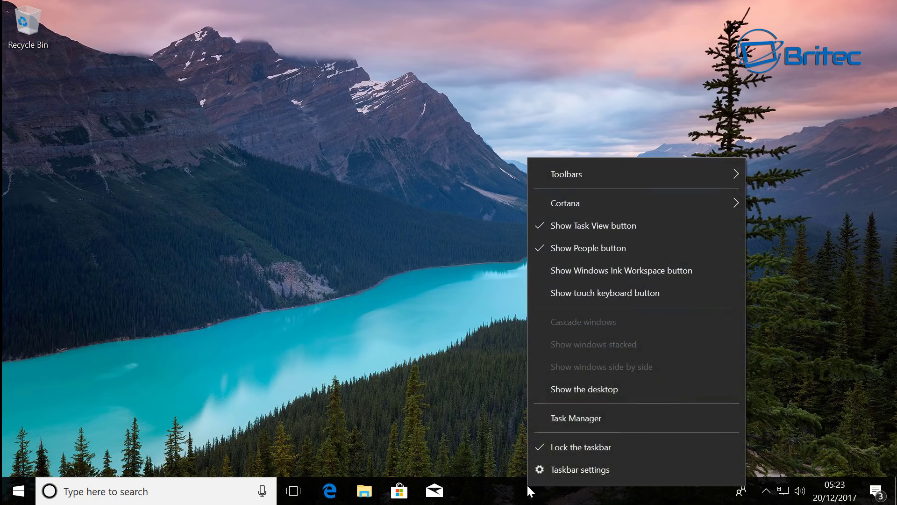
left_click(568, 417)
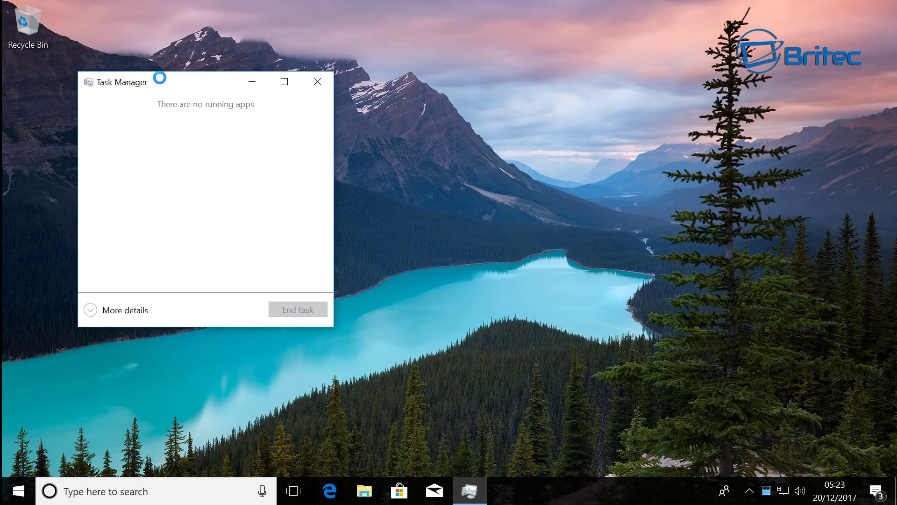
left_click_drag(160, 77, 362, 90)
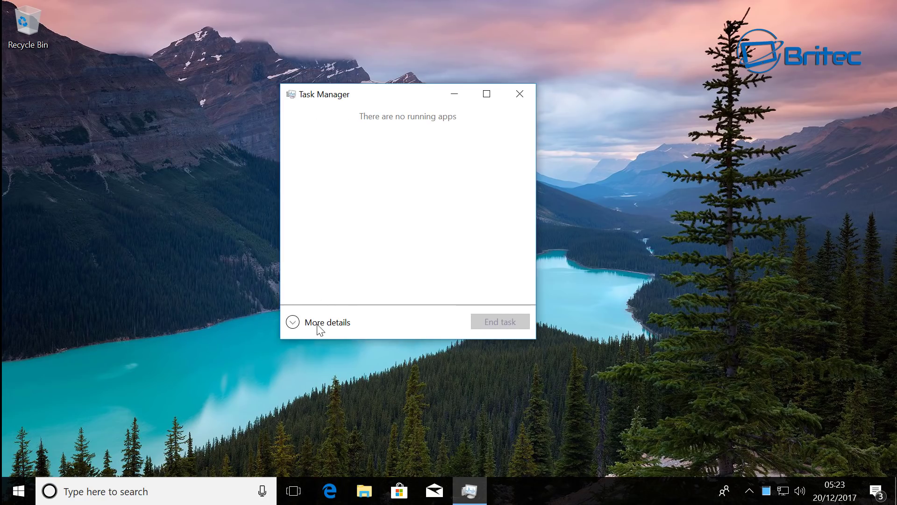
left_click(318, 324)
left_click_drag(517, 106, 458, 57)
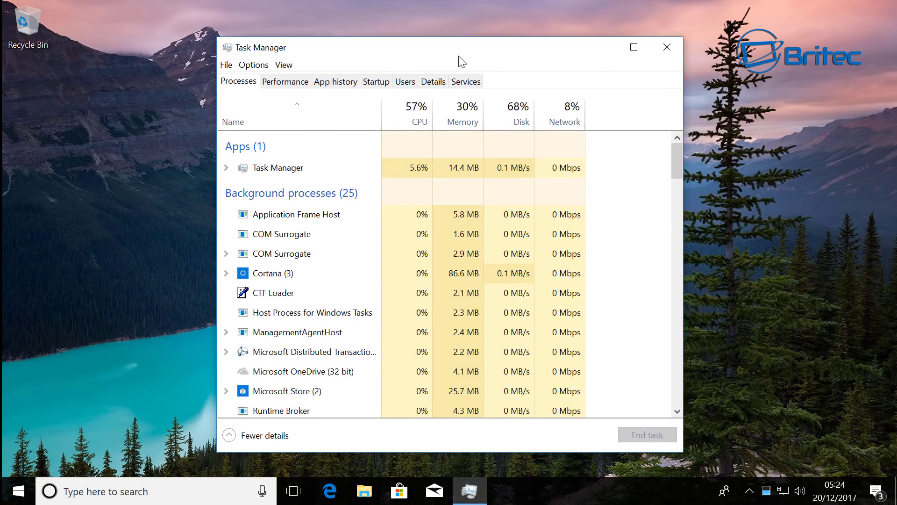
left_click(461, 84)
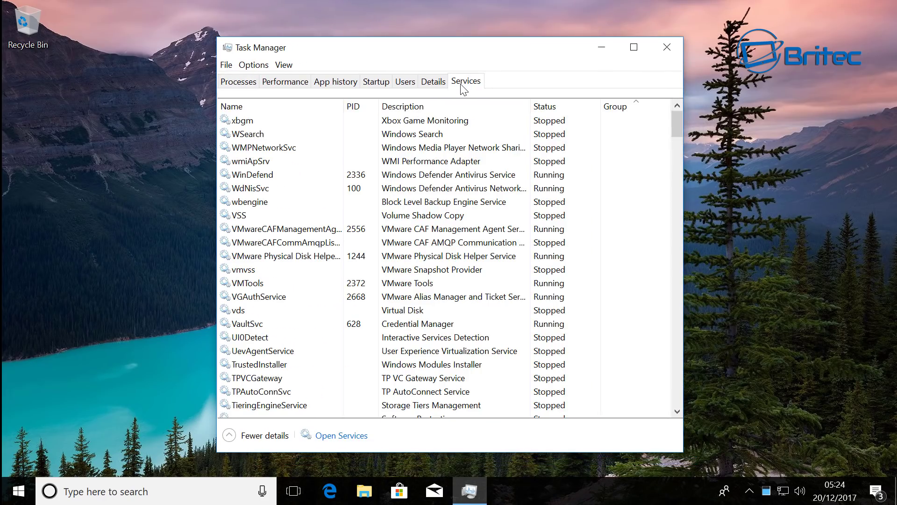
Open the Services console and bring up the Windows Search service properties.
left_click(342, 438)
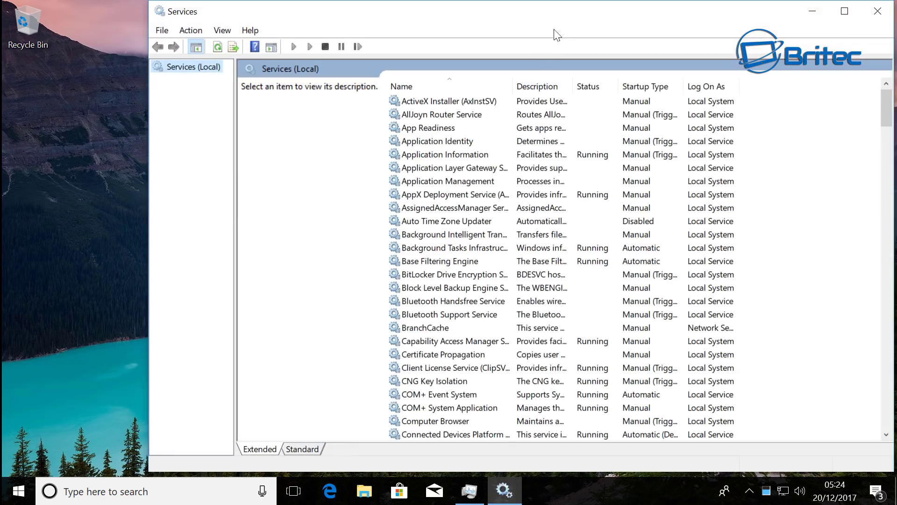
left_click_drag(565, 19, 516, 18)
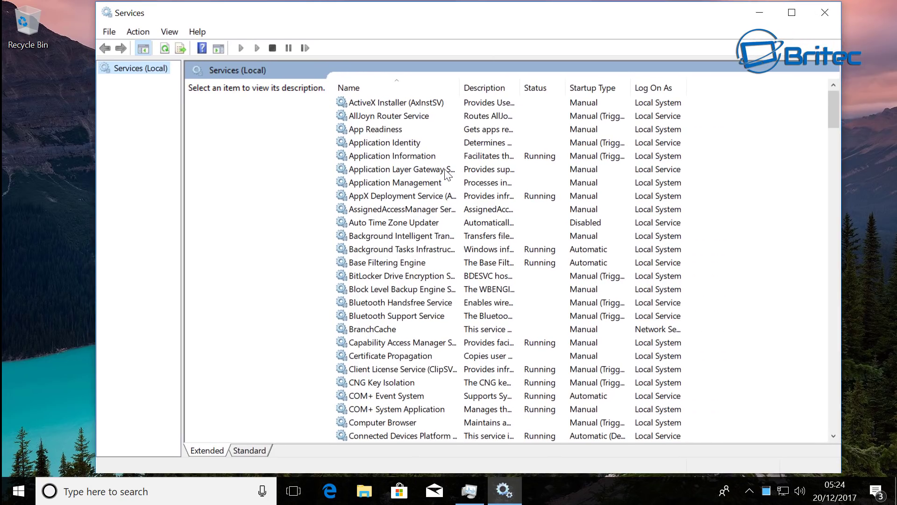
scroll(448, 177, "down", 13)
scroll(448, 182, "down", 20)
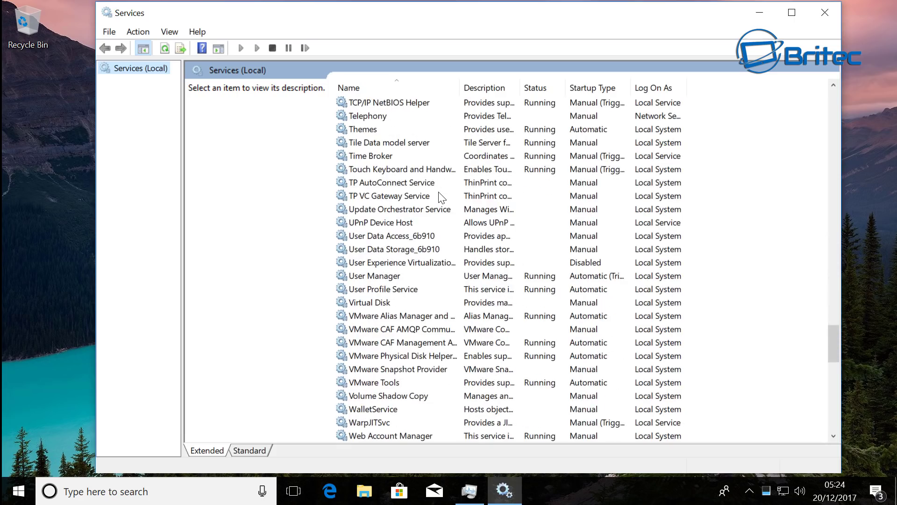
scroll(442, 196, "down", 6)
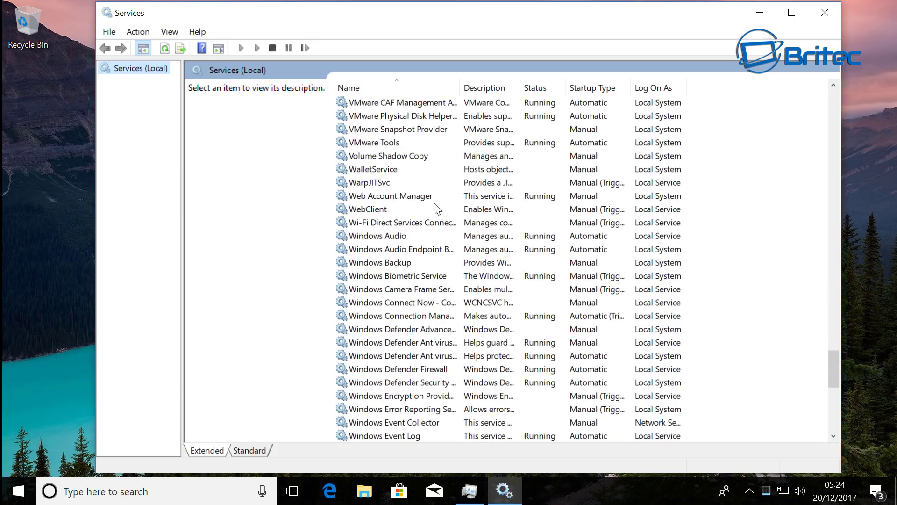
scroll(431, 228, "down", 7)
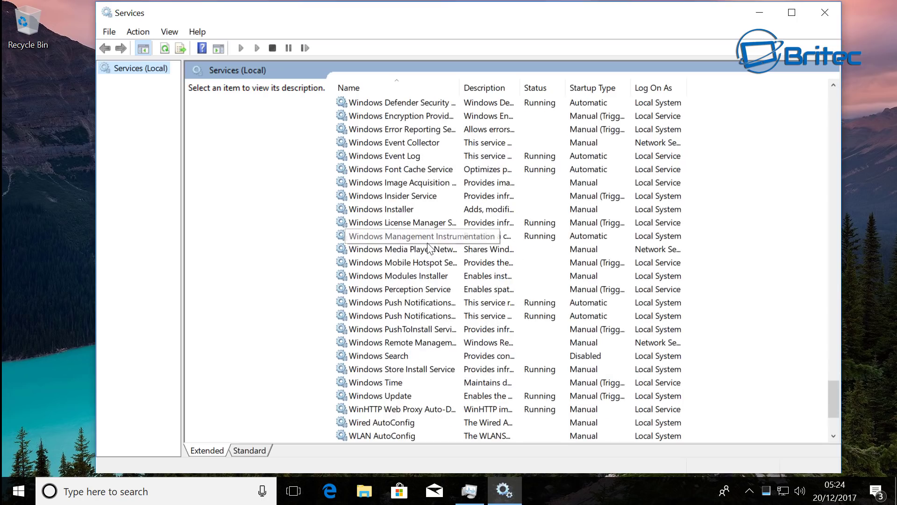
left_click(390, 357)
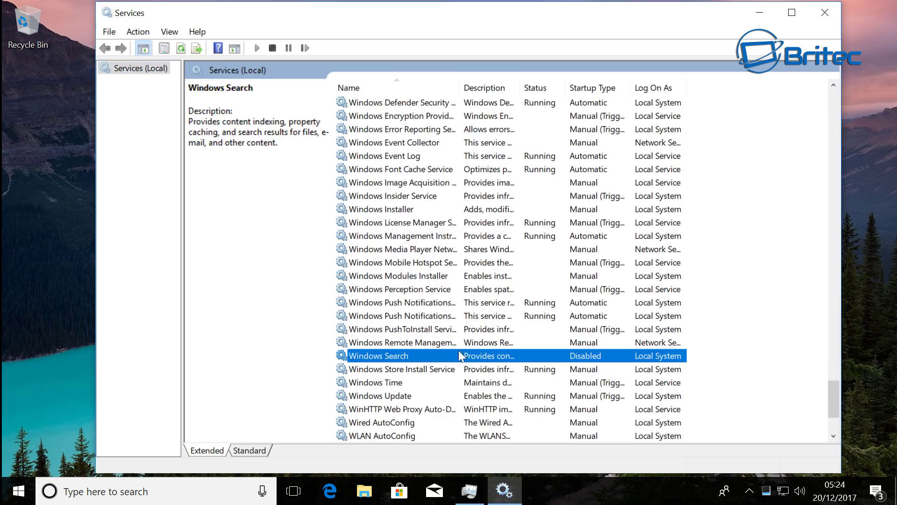
double_click(405, 355)
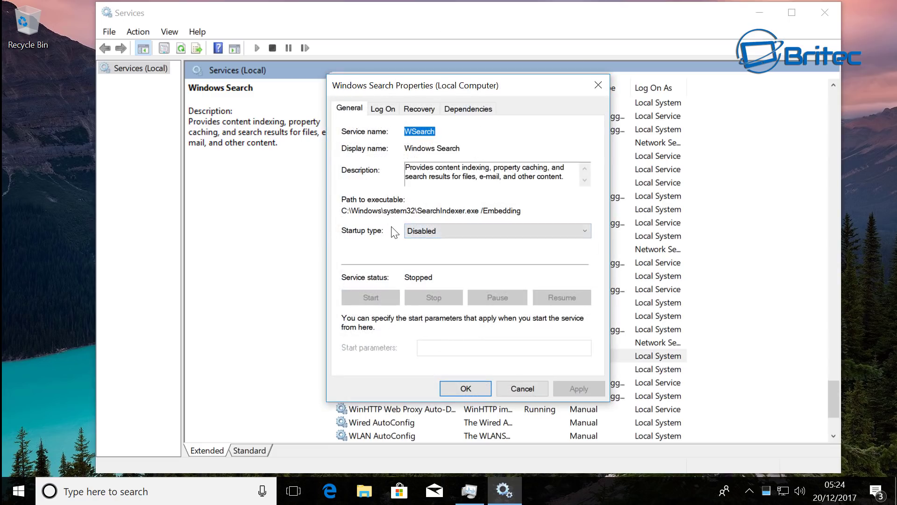
Set Windows Search startup type to Automatic, start the service, then close Services.
left_click(496, 227)
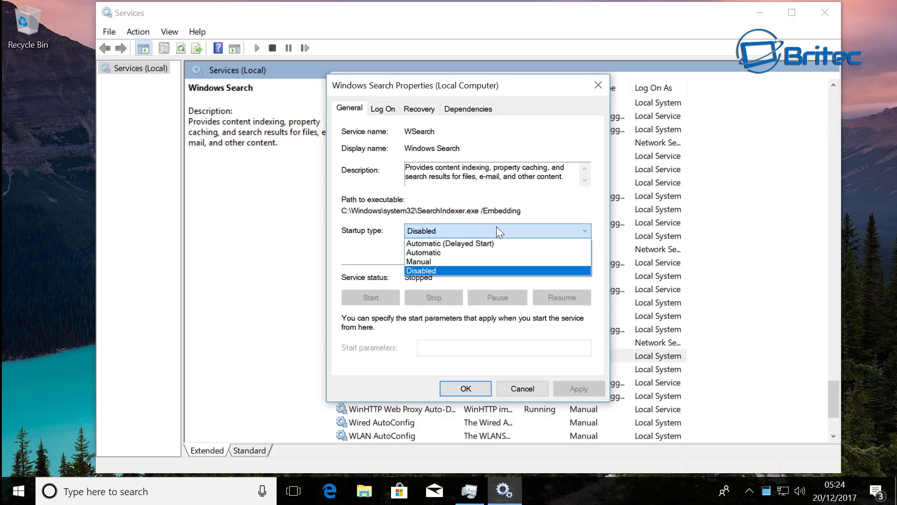
left_click(450, 257)
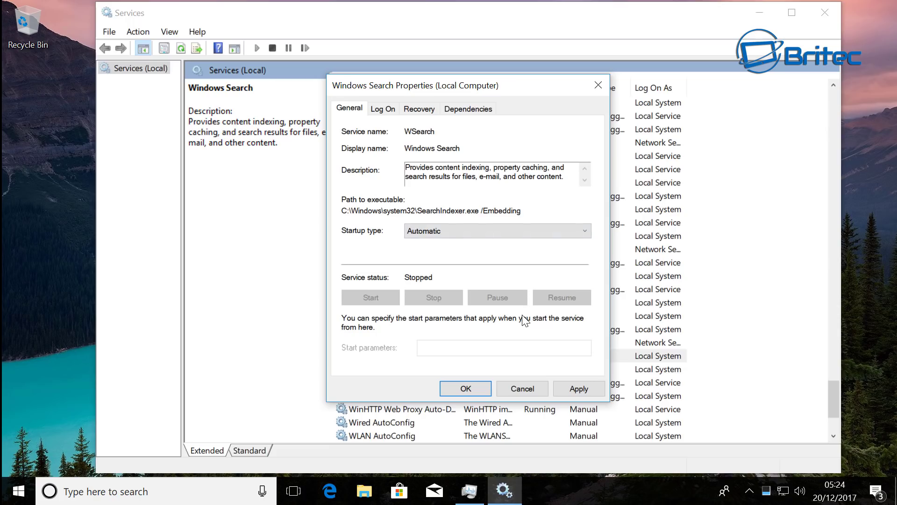
left_click(586, 391)
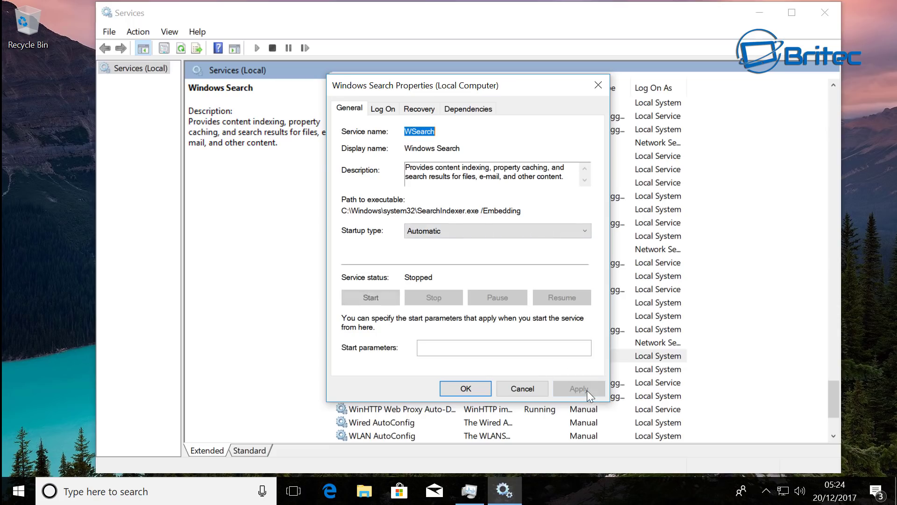
left_click(374, 298)
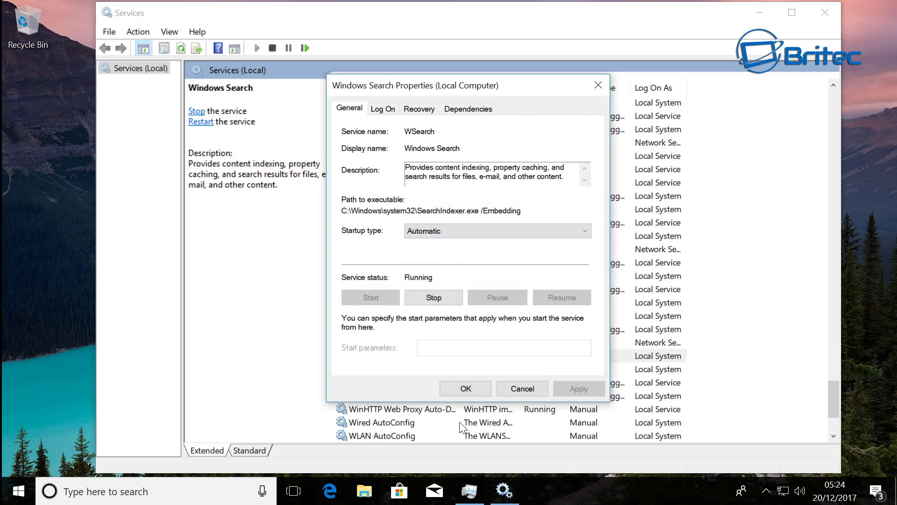
left_click(466, 389)
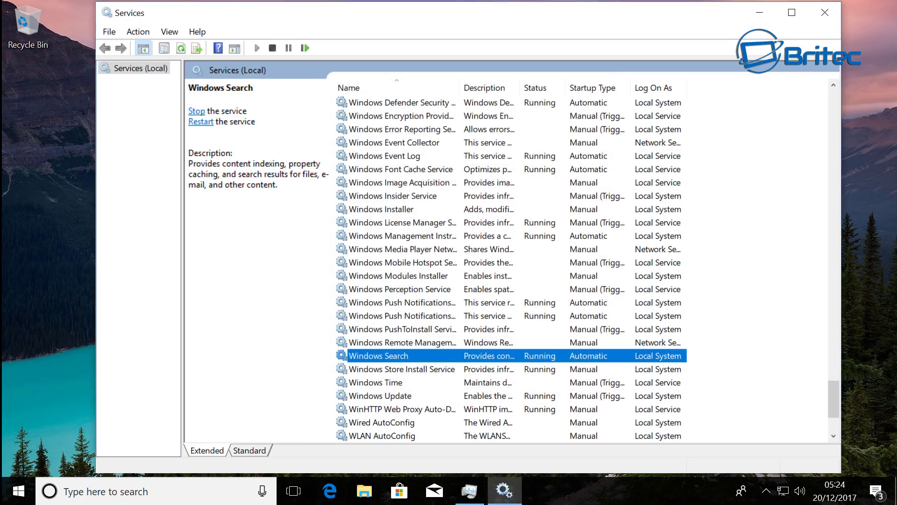
left_click(825, 16)
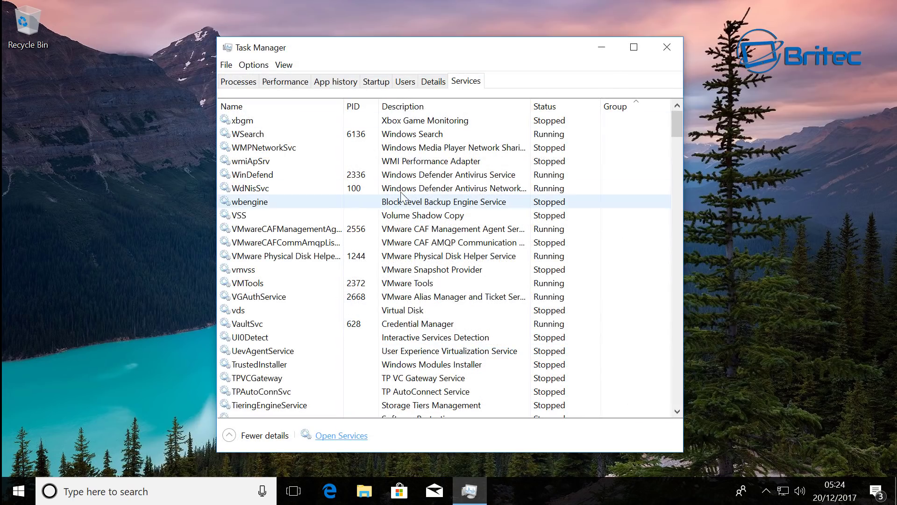
Close Task Manager and go to Control Panel from File Explorer's address bar with 'contr'.
left_click(674, 44)
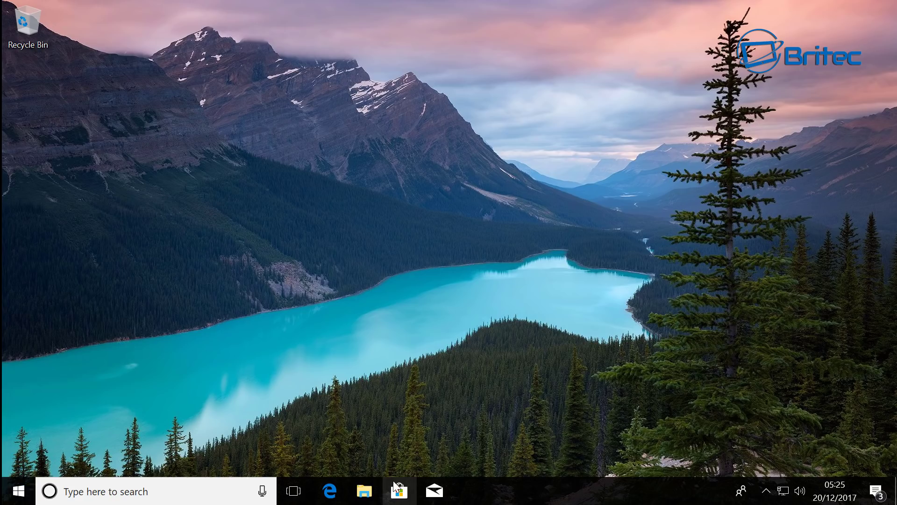
left_click(364, 491)
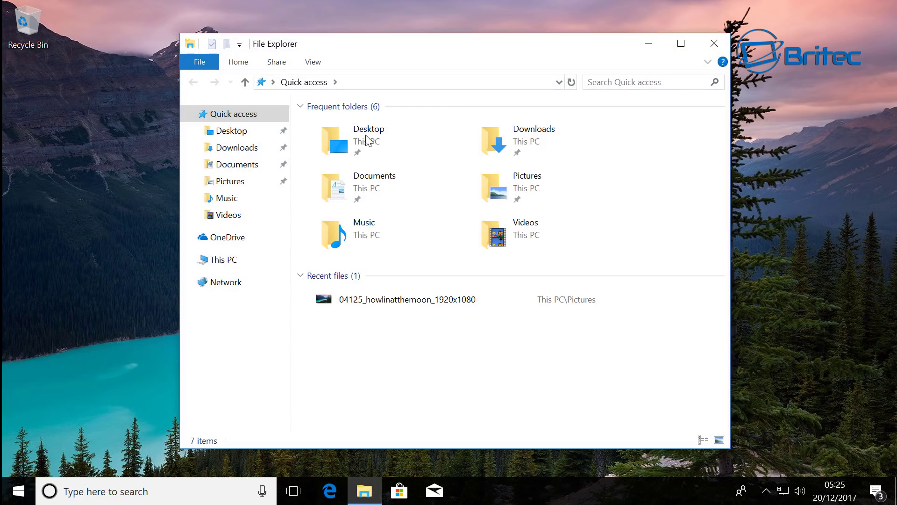
left_click(262, 83)
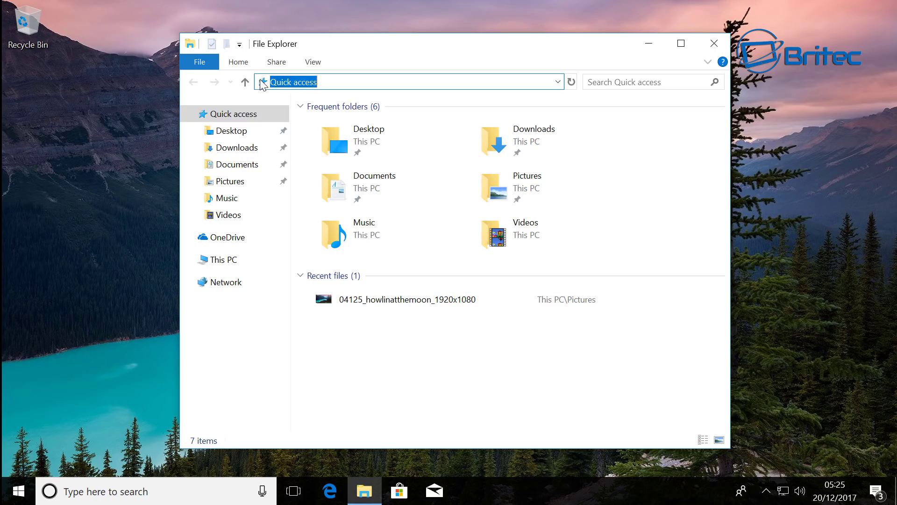
key("BackSpace")
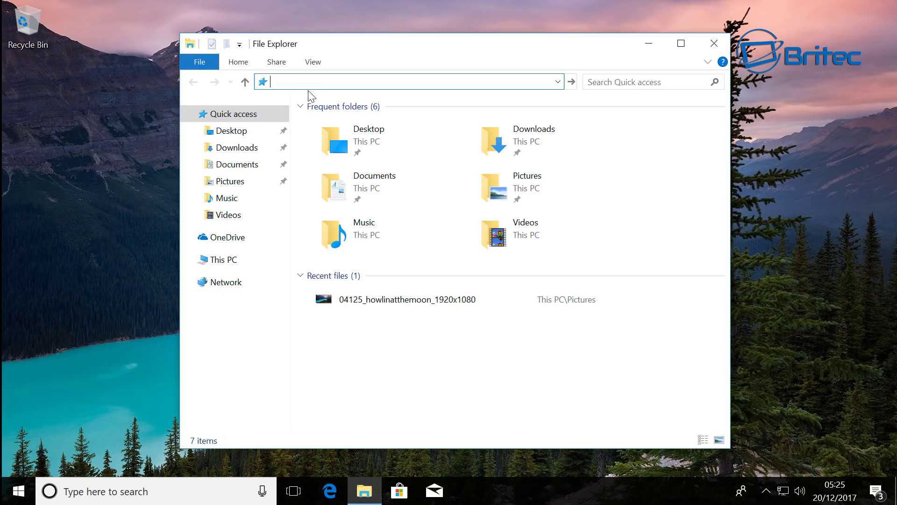
type("control")
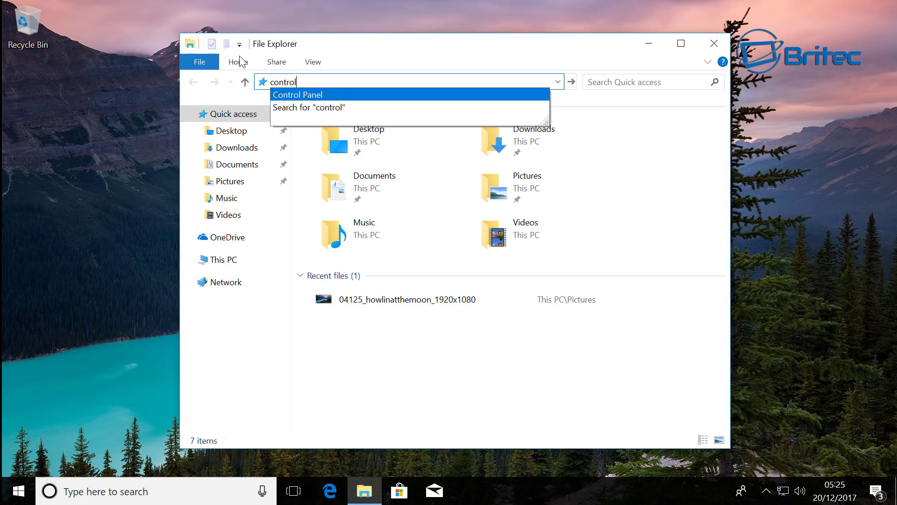
left_click(310, 96)
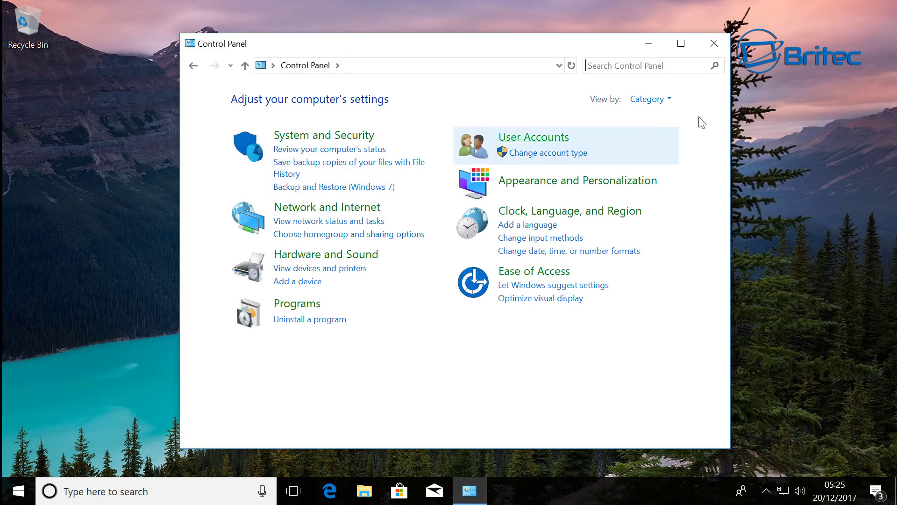
Switch Control Panel to Large icons view and maximize the window.
left_click(669, 99)
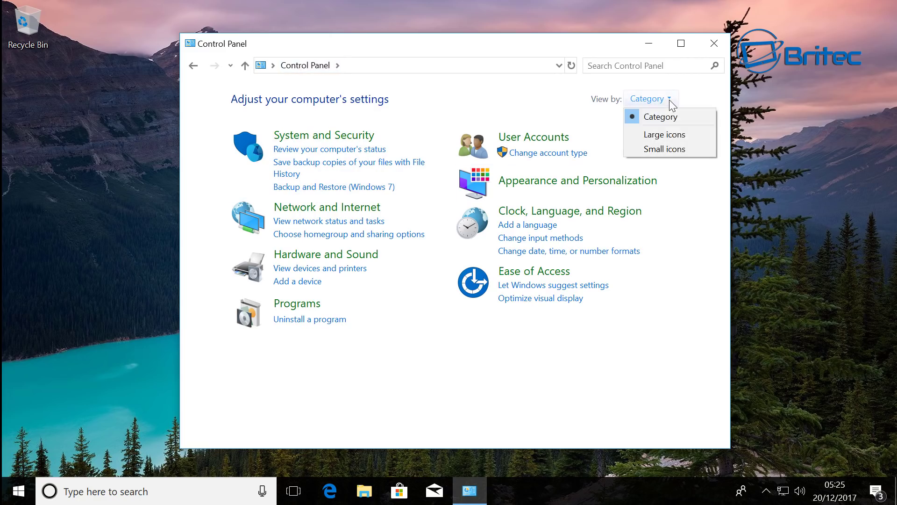
left_click(664, 134)
left_click(681, 45)
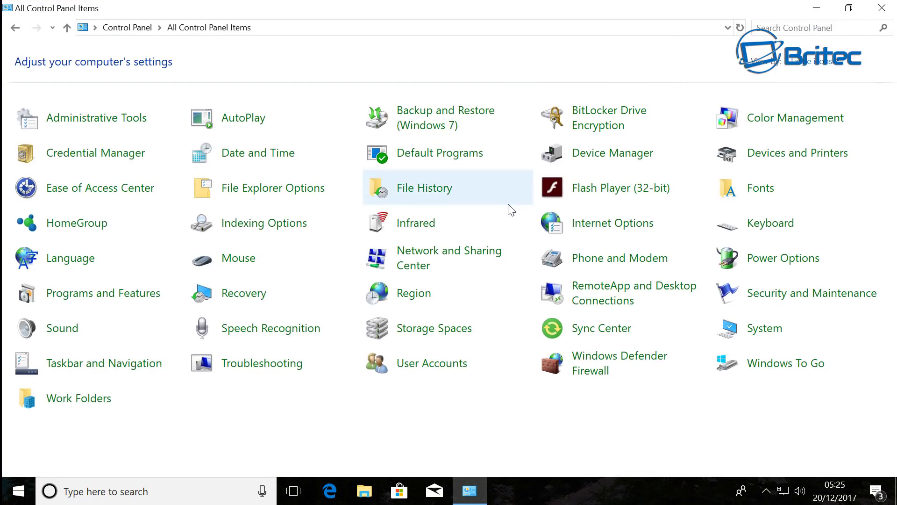
In Indexing Options' Advanced settings, request a Rebuild of the search index.
left_click(268, 227)
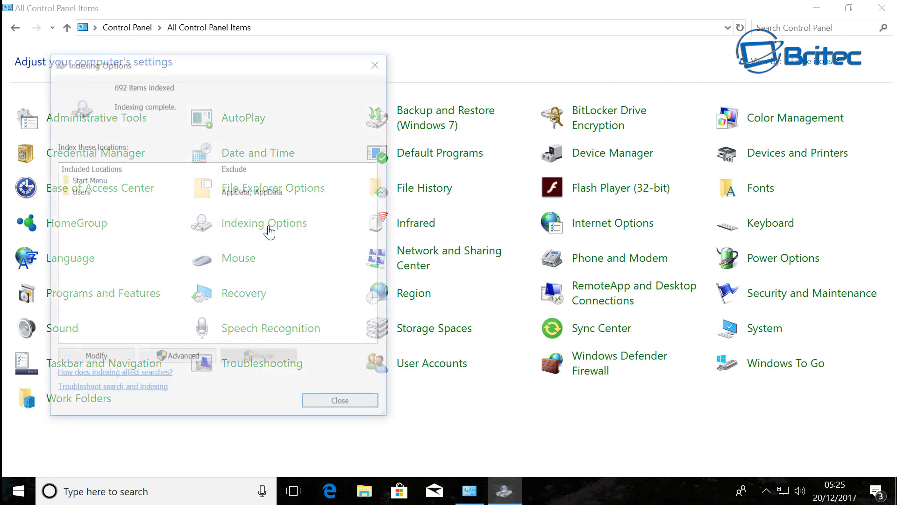
left_click_drag(201, 57, 471, 60)
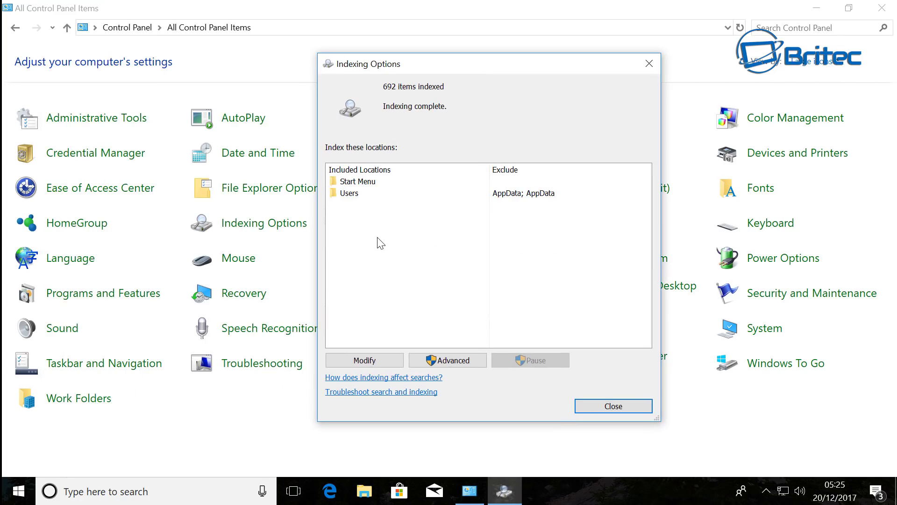
left_click(460, 361)
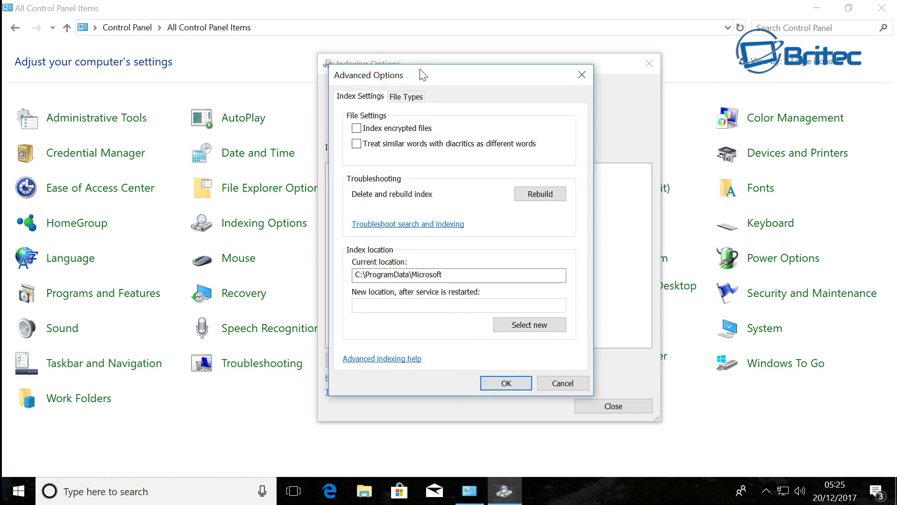
left_click_drag(423, 75, 450, 81)
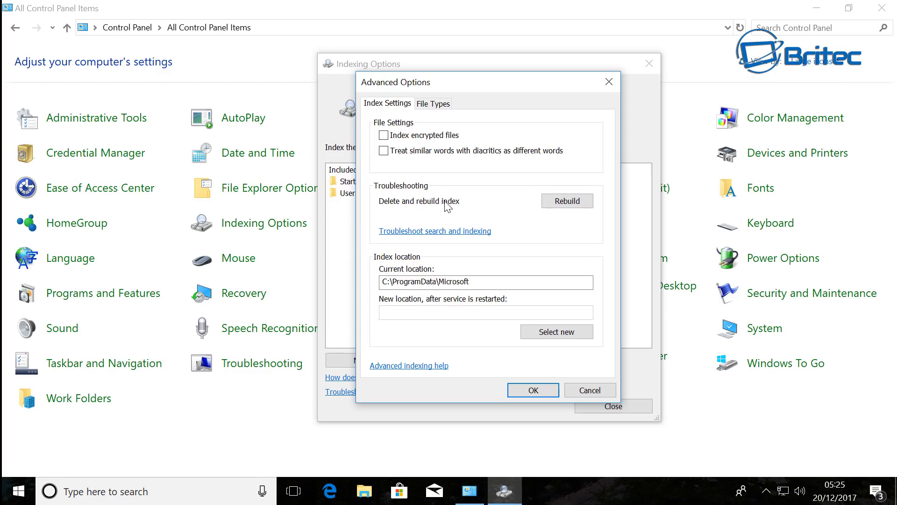
left_click(576, 202)
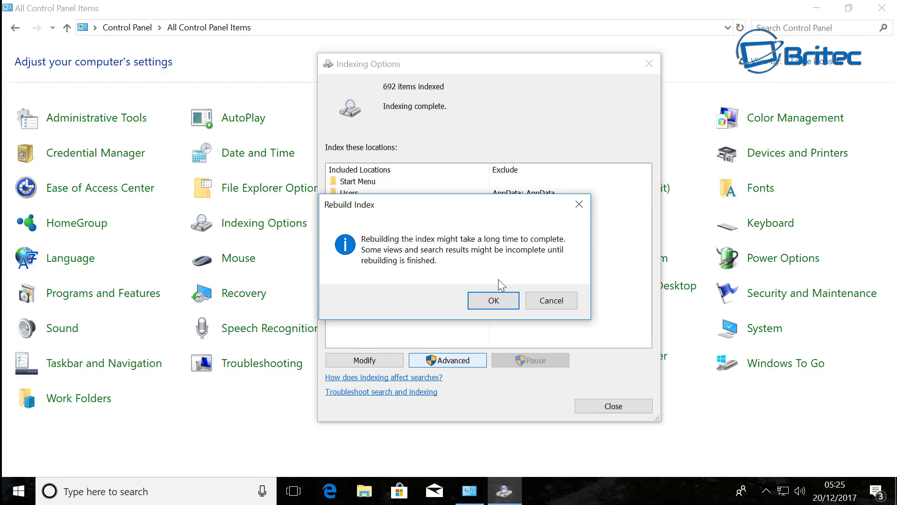
Confirm the Rebuild Index warning so indexing completes with 510 items.
left_click(492, 299)
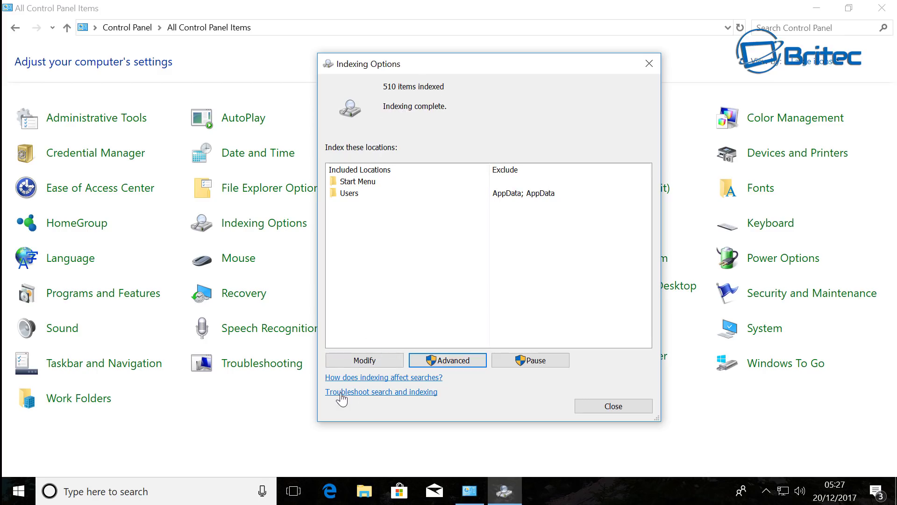
Run the search and indexing troubleshooter, reporting files missing from search results and an unlisted problem.
left_click(382, 395)
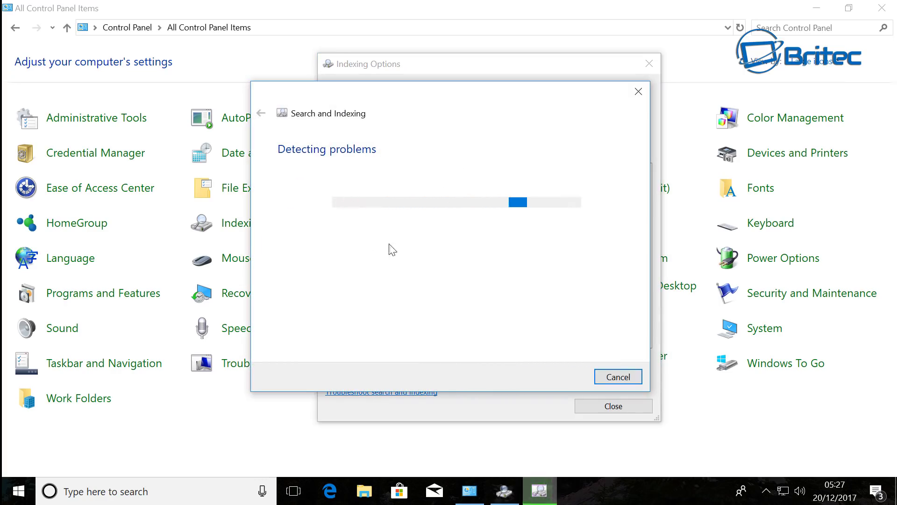
left_click_drag(413, 99, 440, 104)
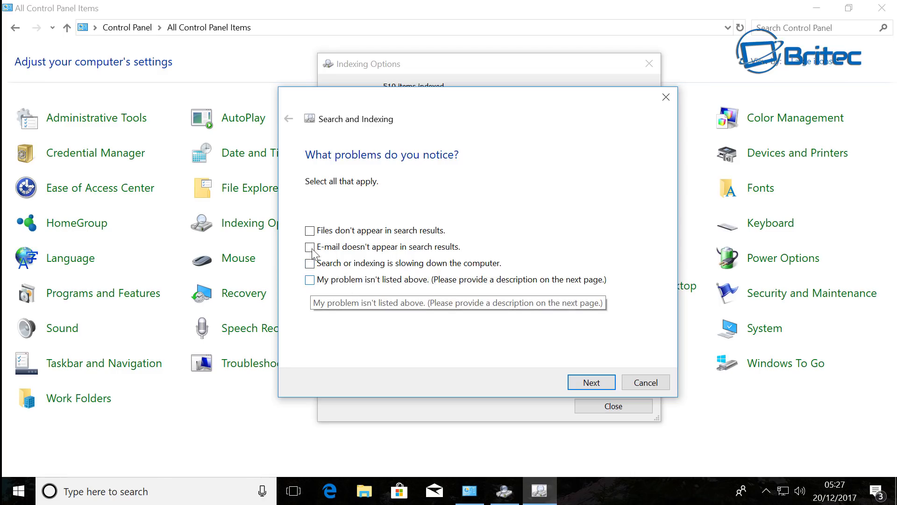
left_click(310, 230)
left_click(310, 279)
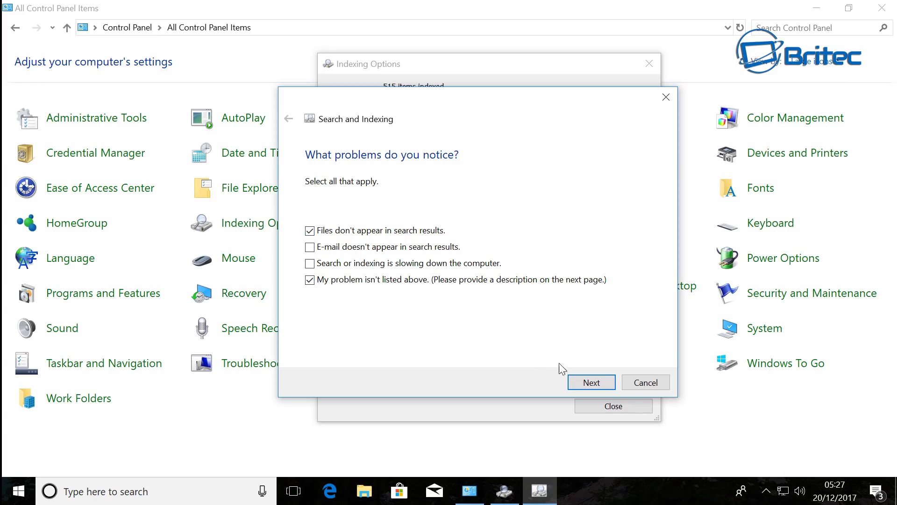
left_click(587, 376)
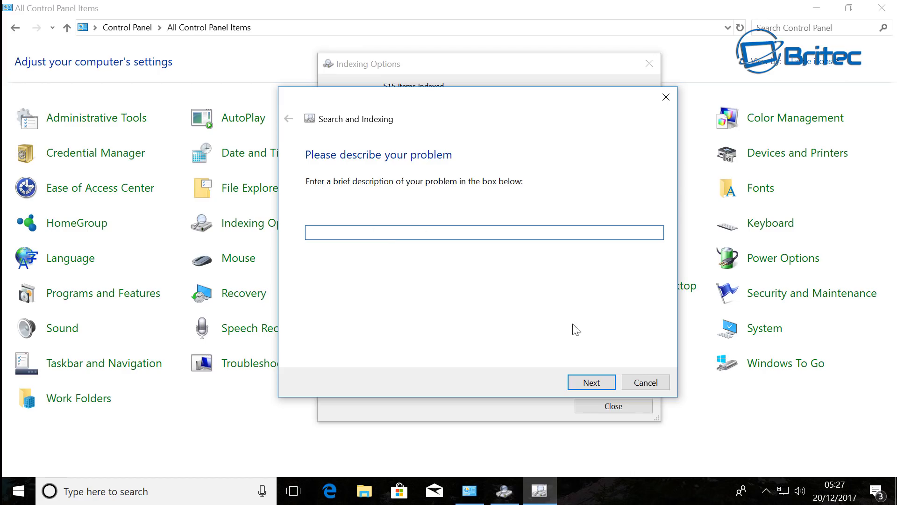
left_click(591, 382)
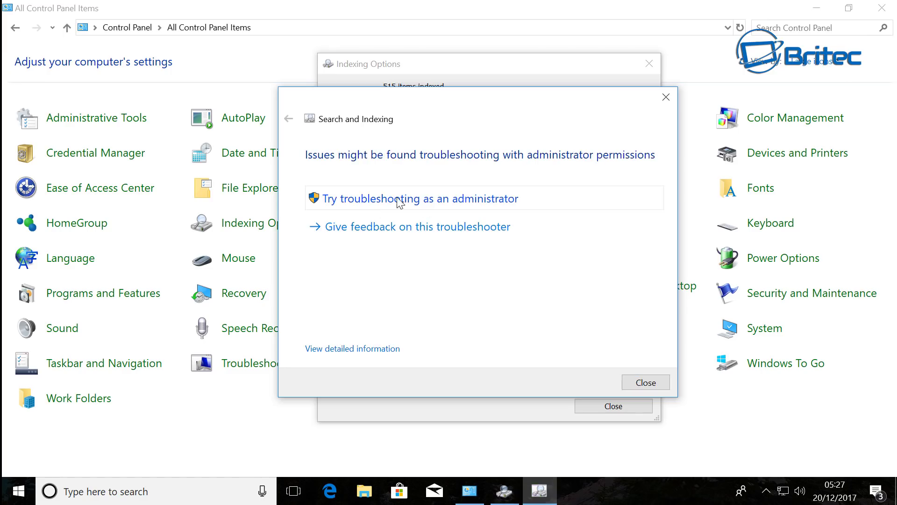
Rerun the troubleshooter as administrator with an unlisted problem, then cancel it.
left_click(397, 198)
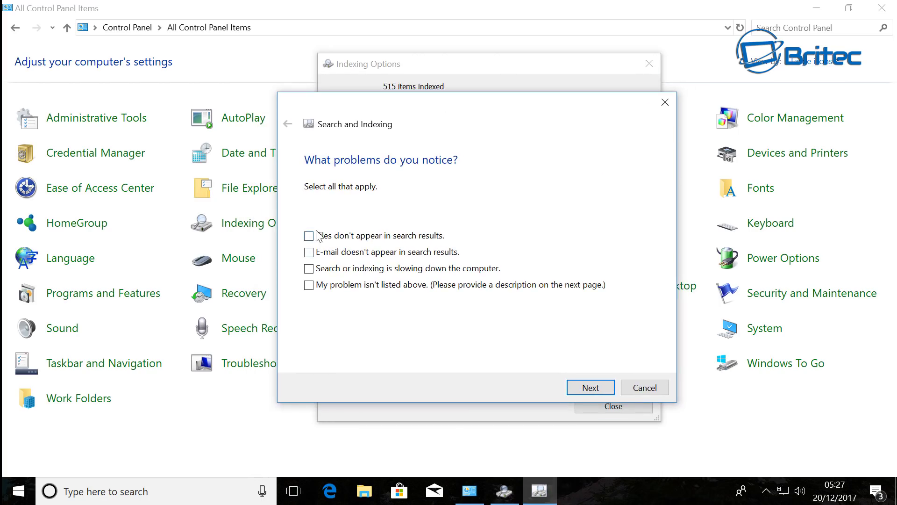
left_click(309, 284)
left_click(584, 387)
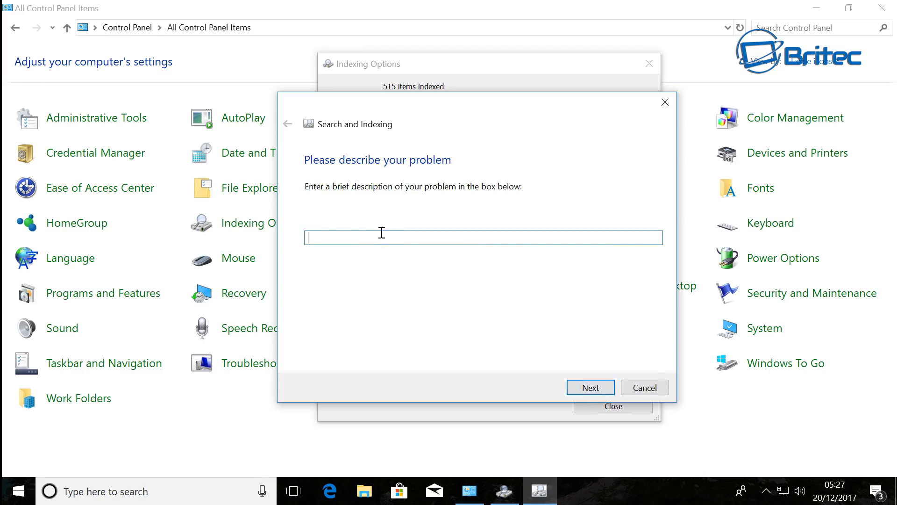
left_click(641, 388)
Close Indexing Options and Control Panel, then run C:\Windows\system32\ctfmon.exe from the Run dialog.
left_click(613, 406)
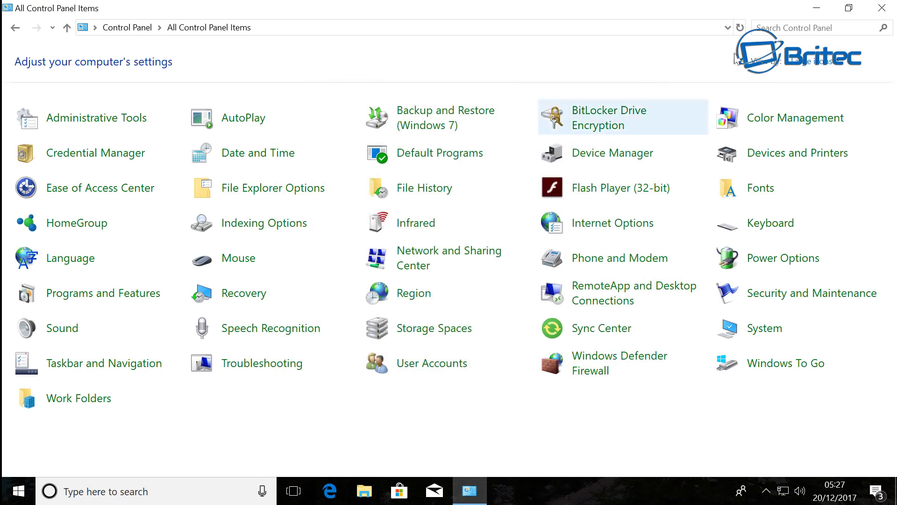
left_click(882, 10)
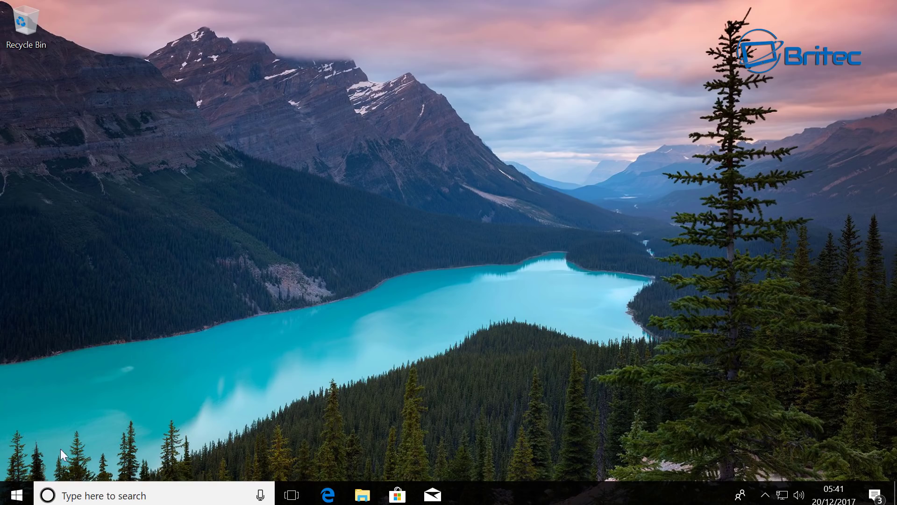
right_click(17, 496)
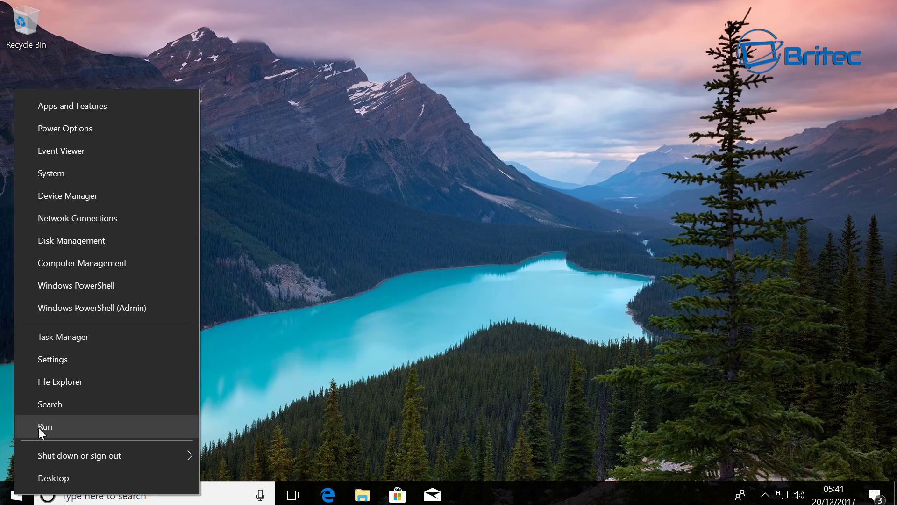
left_click(76, 425)
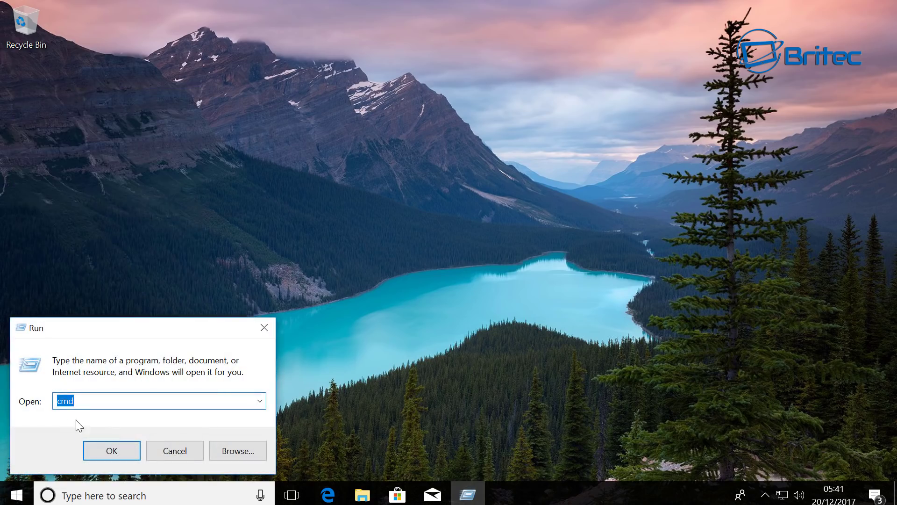
right_click(64, 398)
left_click(108, 278)
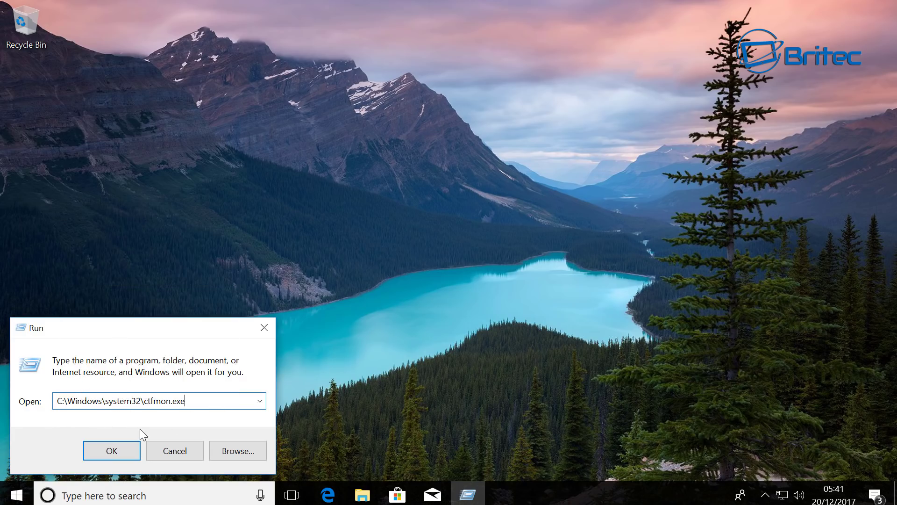
key("Return")
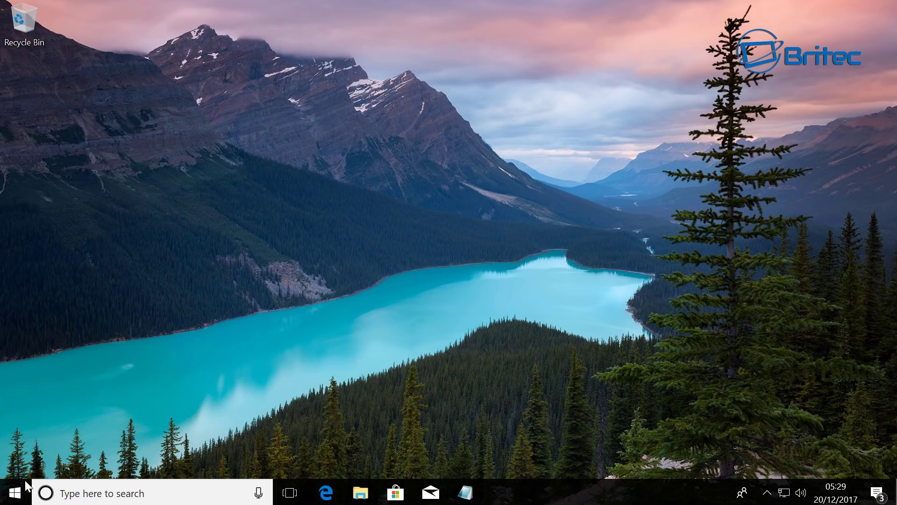
Launch an administrator PowerShell and run 'PowerShell -ExecutionPolicy Unrestricted'.
right_click(11, 492)
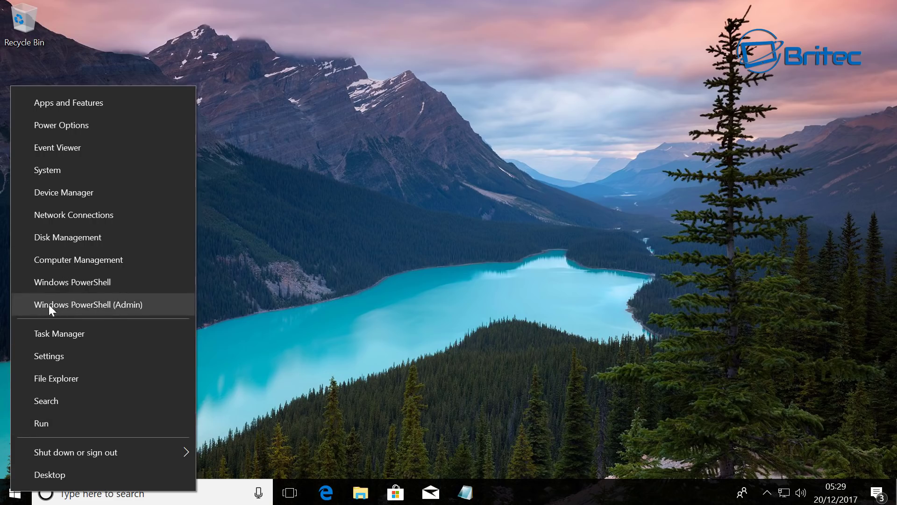
left_click(104, 307)
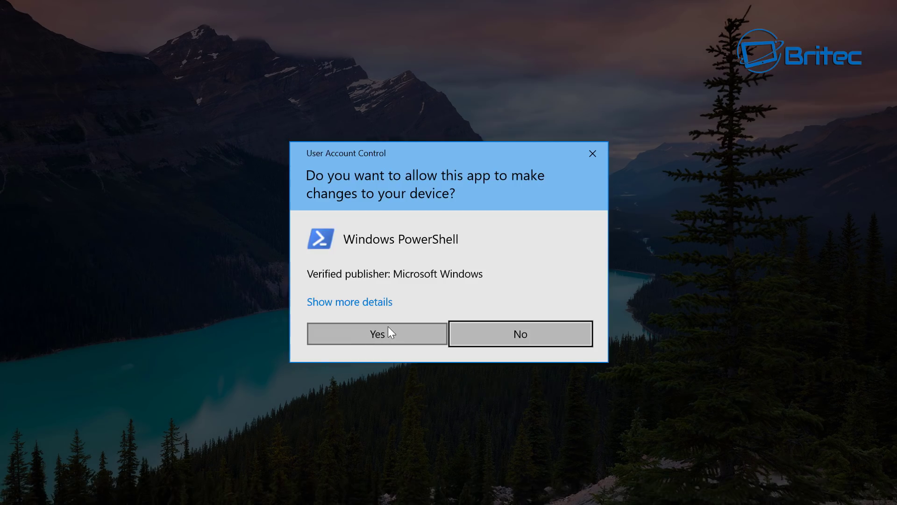
left_click(390, 334)
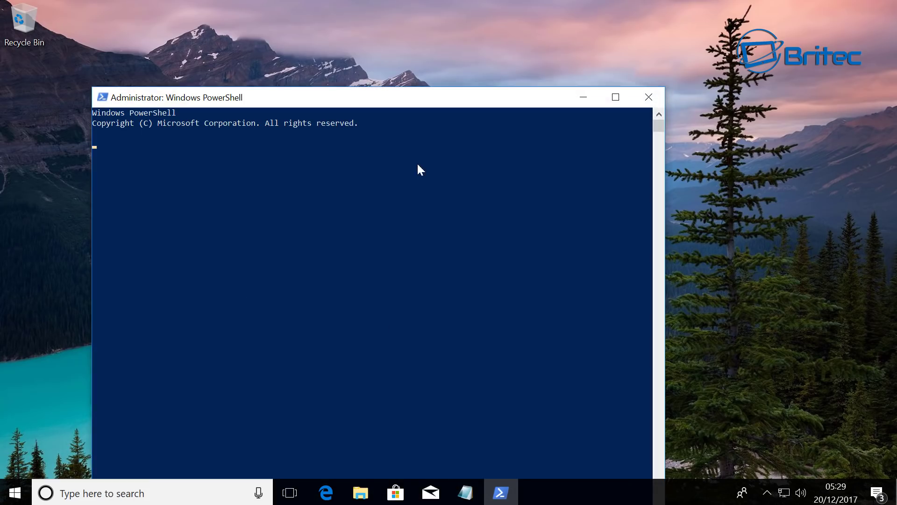
left_click_drag(384, 102, 467, 37)
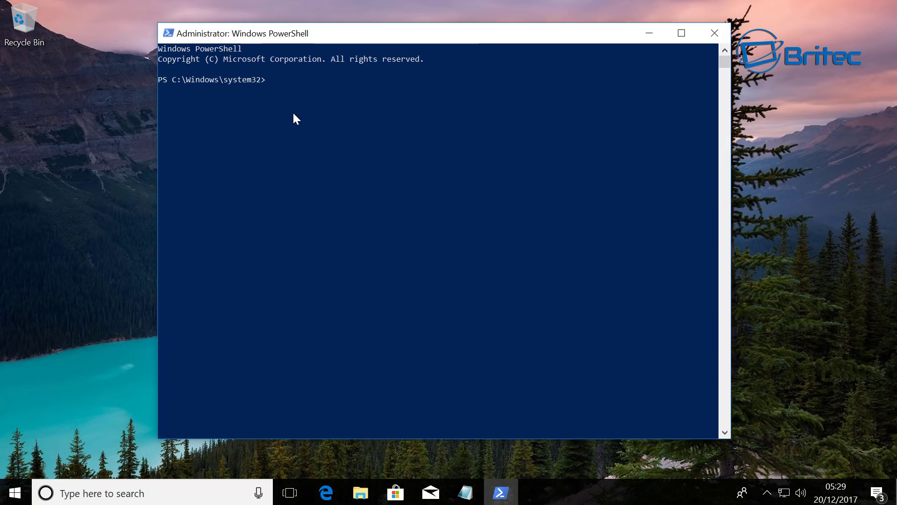
type("PowerShell -ExecutionPolicy Unrestricted")
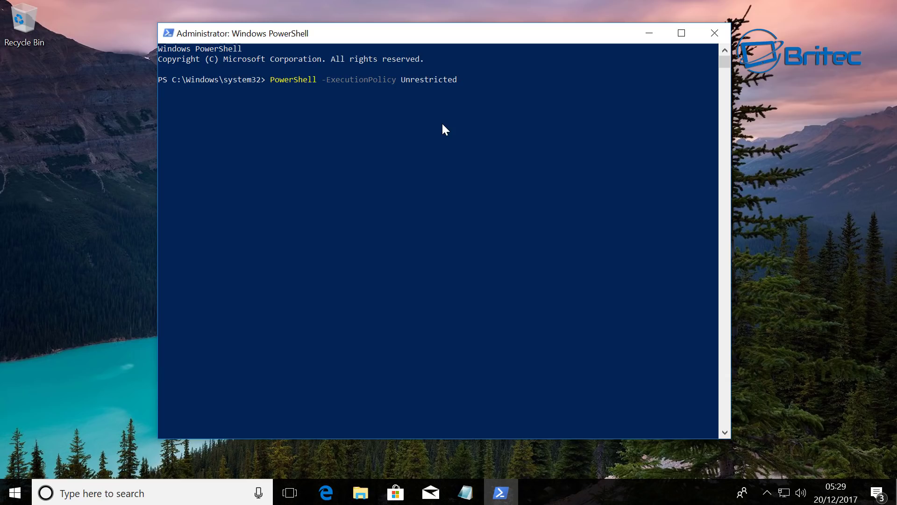
key("Return")
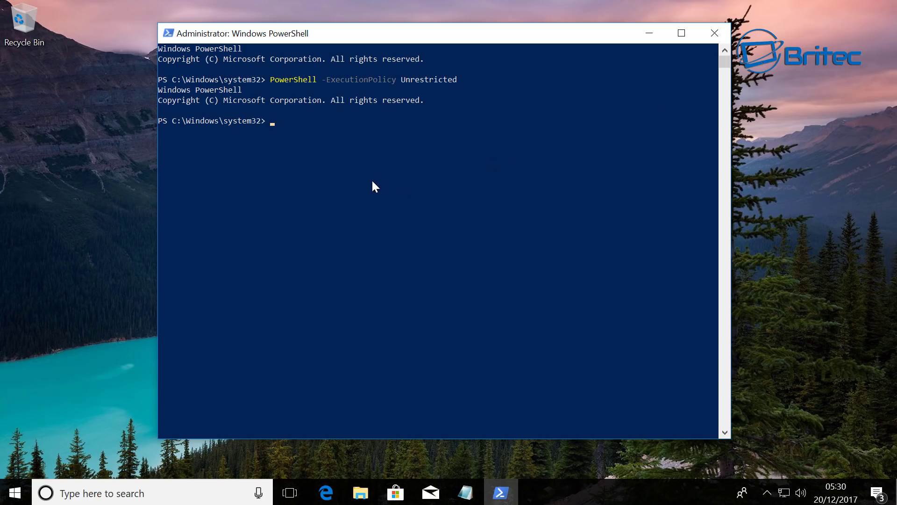
Run the pasted Get-AppXPackage -AllUsers SystemApps re-registration command, then close PowerShell.
right_click(294, 149)
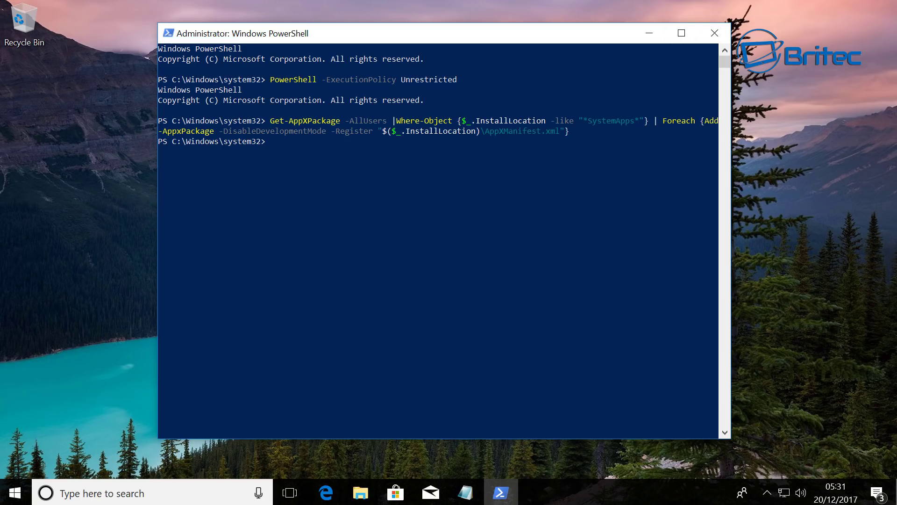
left_click(398, 202)
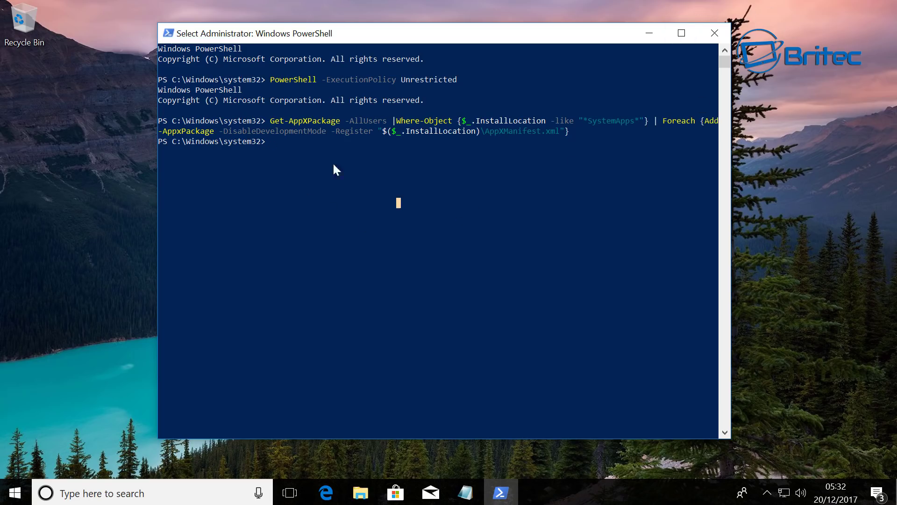
left_click(714, 32)
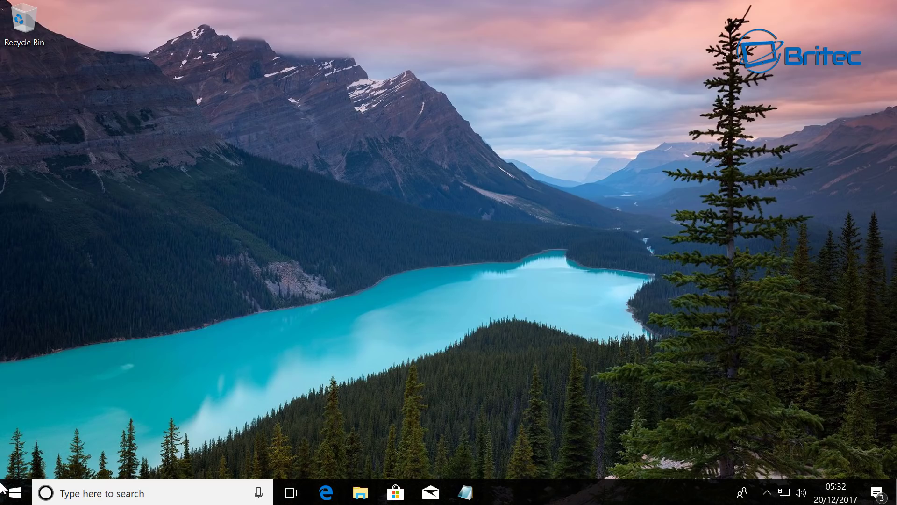
Use Task Manager's Run new task to launch powershell with administrative privileges.
right_click(15, 489)
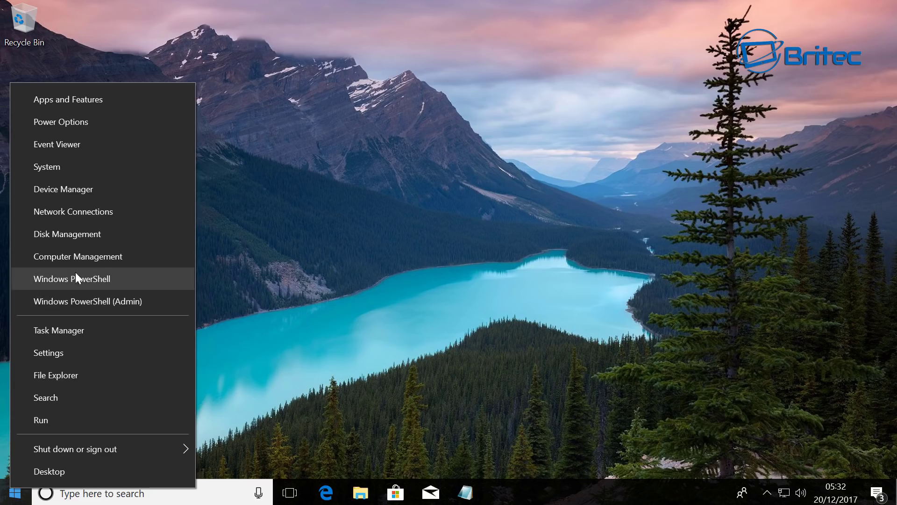
left_click(395, 310)
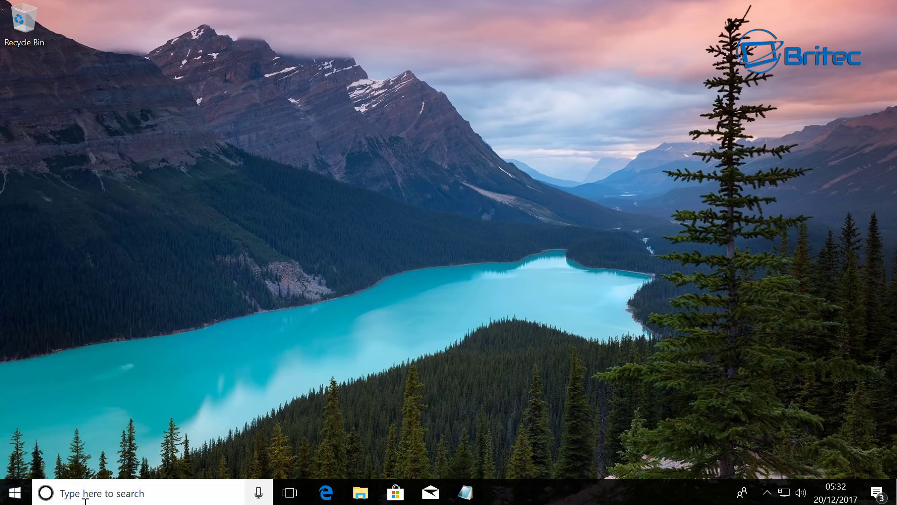
right_click(559, 484)
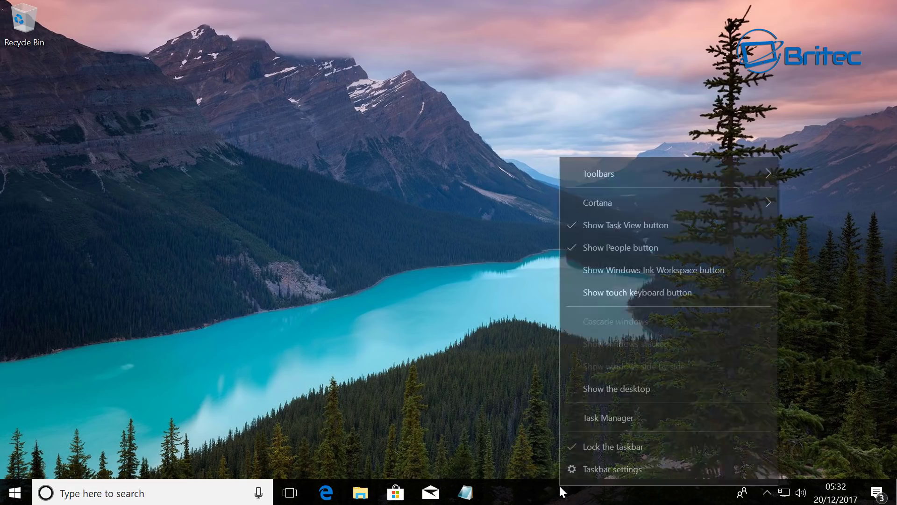
left_click(598, 417)
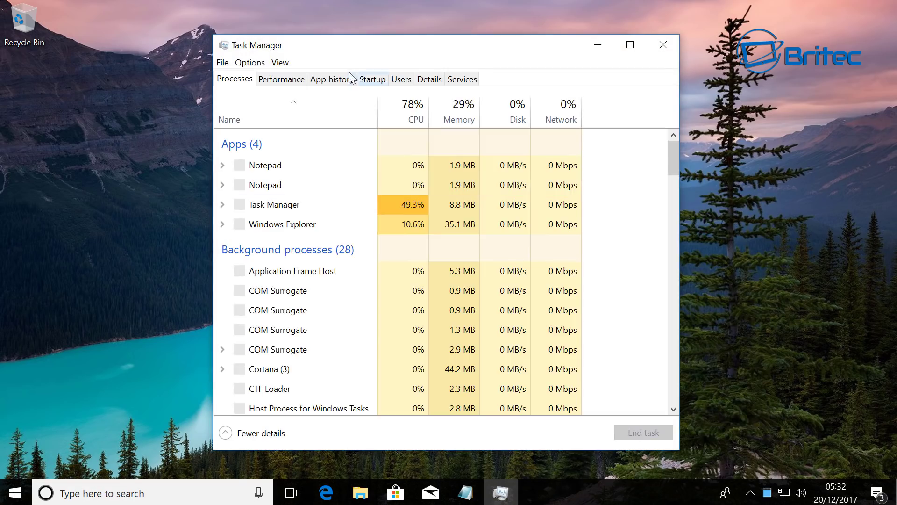
left_click(221, 64)
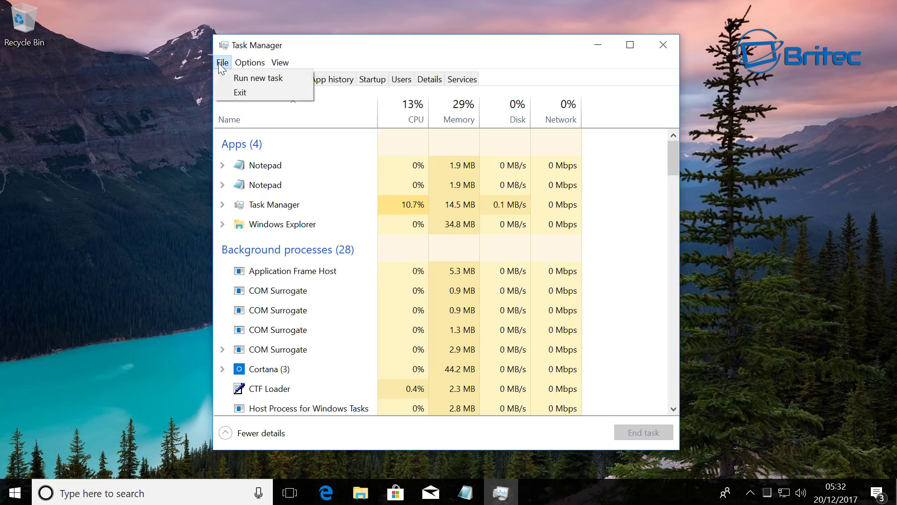
left_click(228, 76)
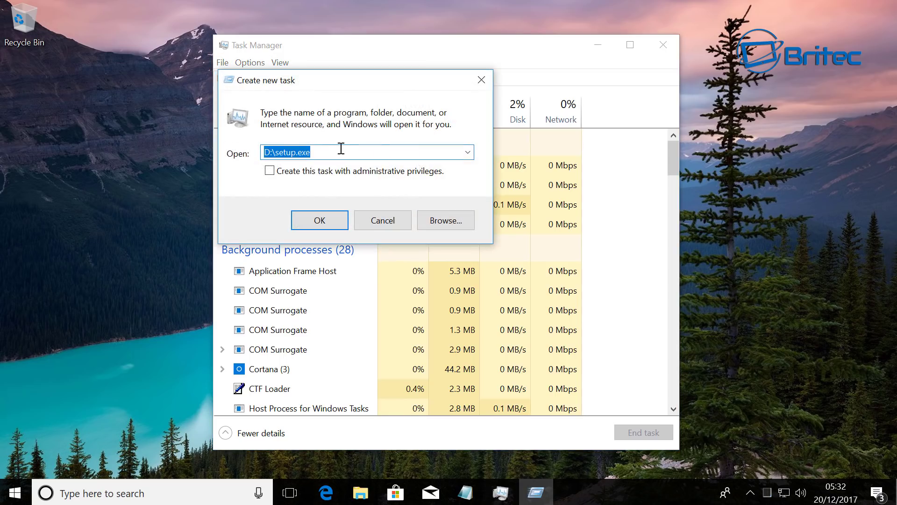
type("po")
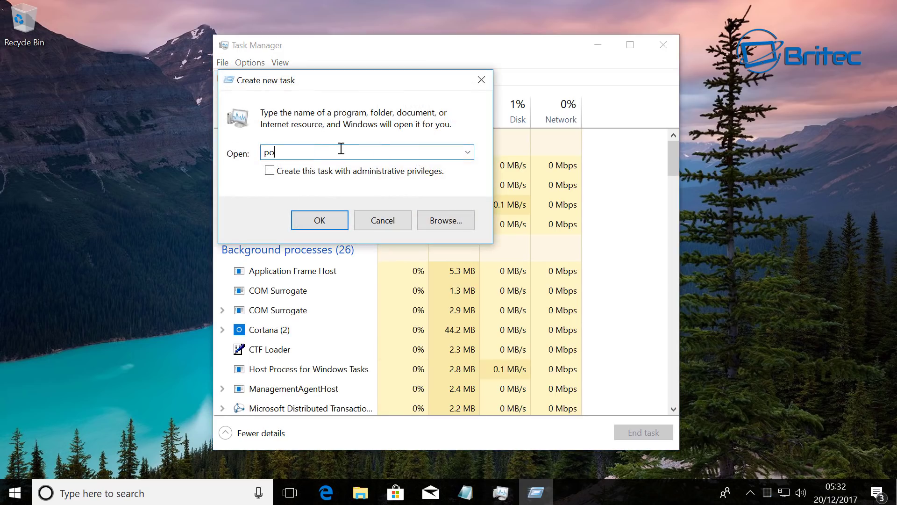
type("wershell")
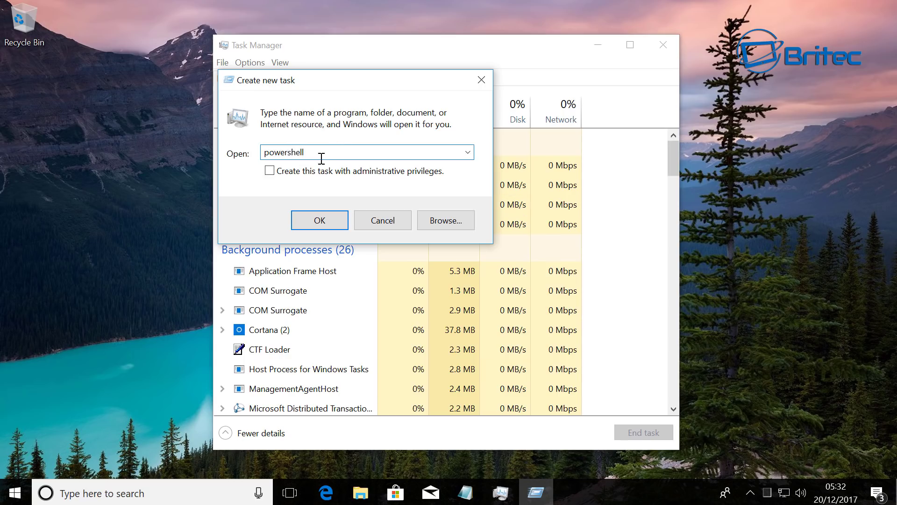
left_click(279, 172)
left_click(335, 225)
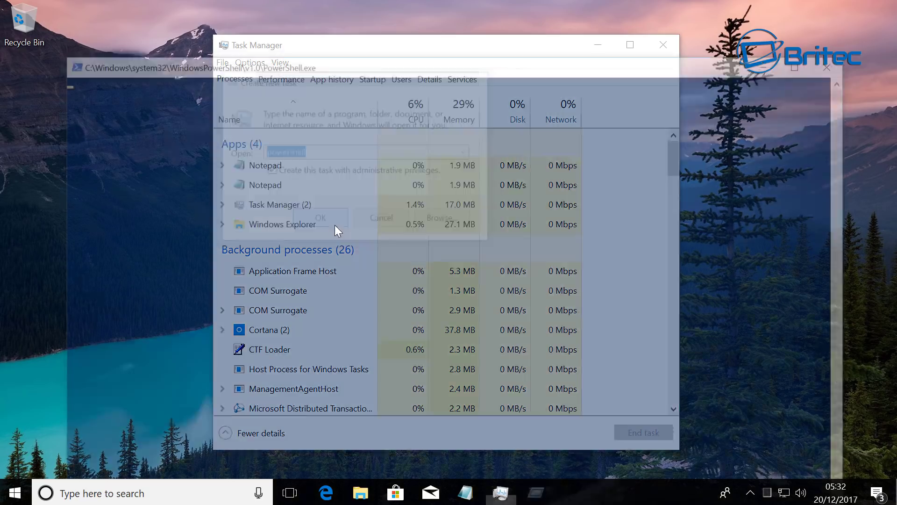
Run the $manifest Add-AppxPackage -Register command for Microsoft.WindowsStore, then close PowerShell and Task Manager.
left_click_drag(353, 68, 357, 41)
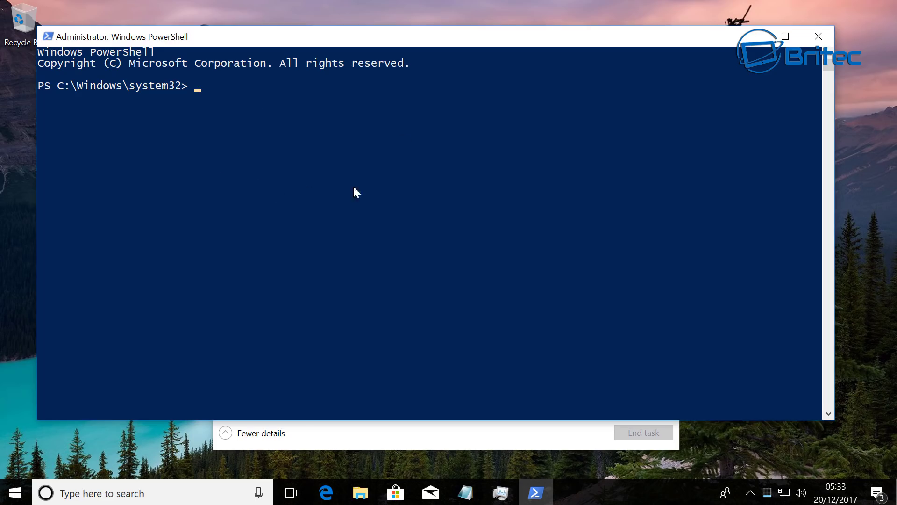
right_click(245, 141)
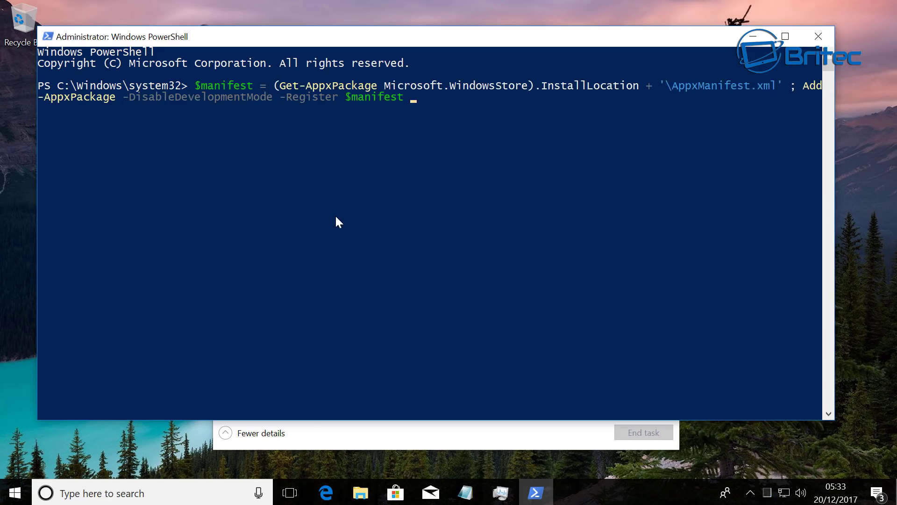
key("Return")
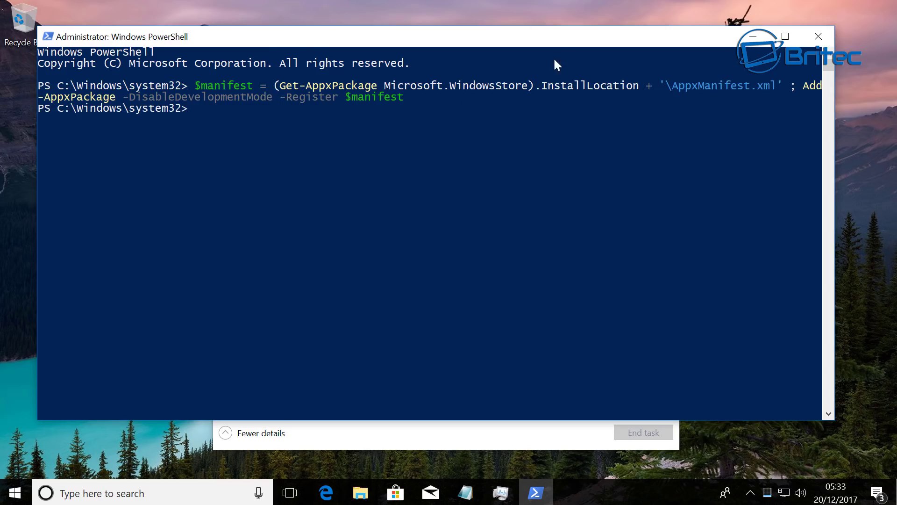
left_click(817, 36)
left_click(664, 46)
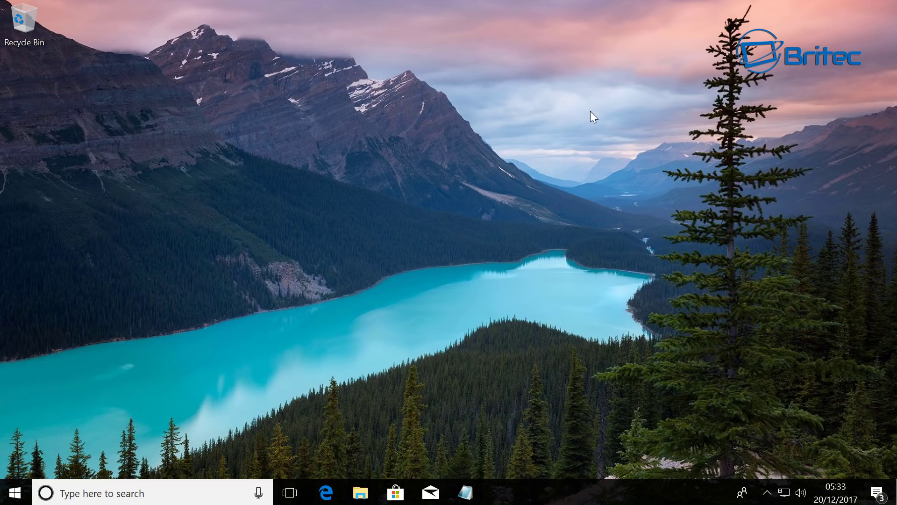
left_click(96, 493)
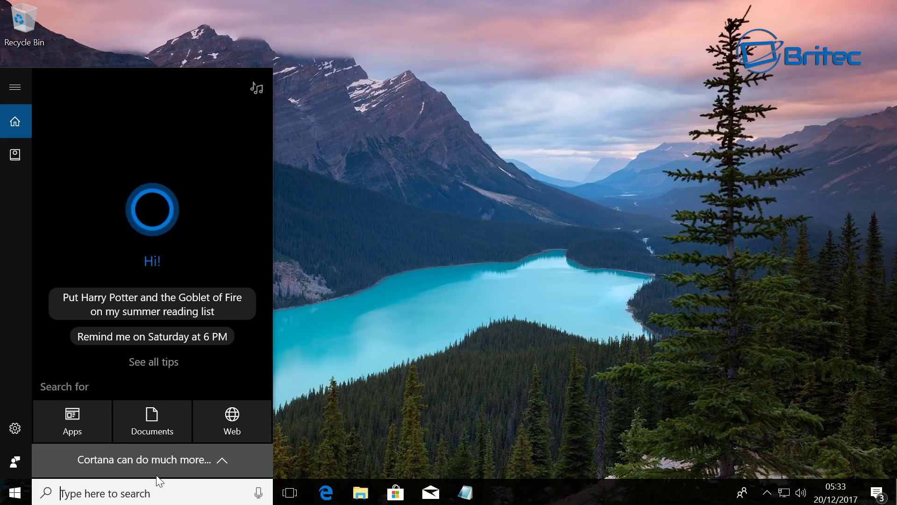
type("r")
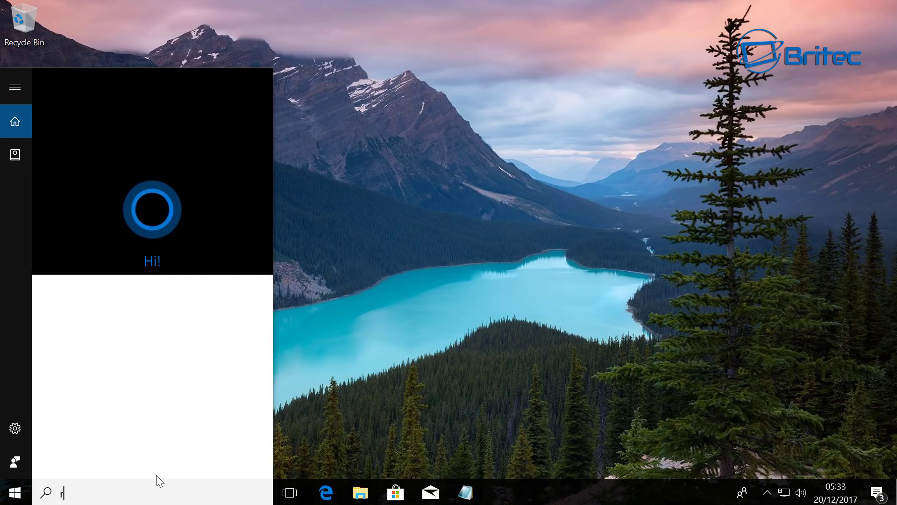
type("egedit")
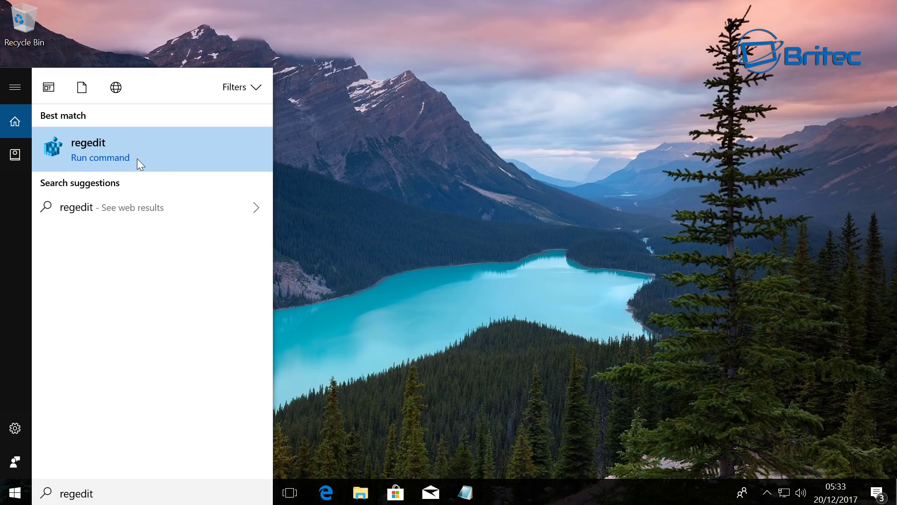
key("BackSpace")
key("BackSpace")
key("BackSpace")
key("BackSpace")
key("BackSpace")
key("BackSpace")
key("BackSpace")
key("Escape")
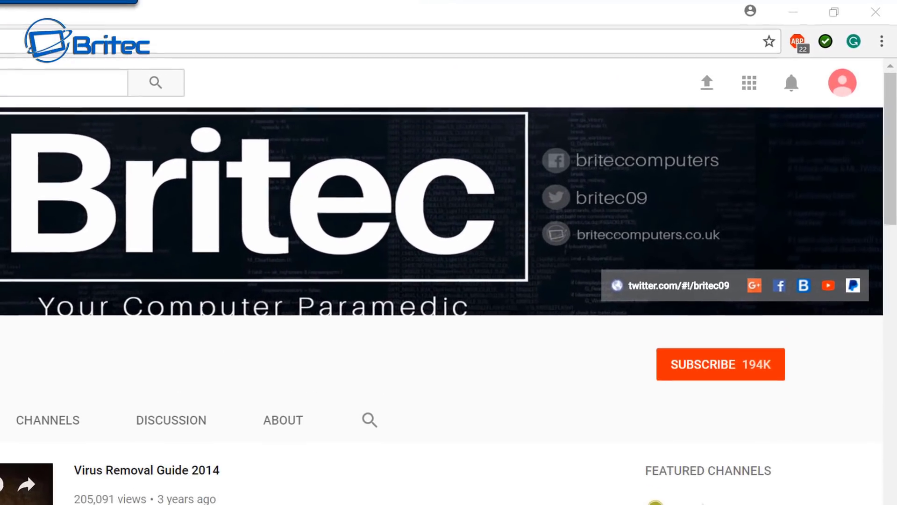
Subscribe to the Britec09 YouTube channel and switch on notifications for every new video.
left_click(761, 278)
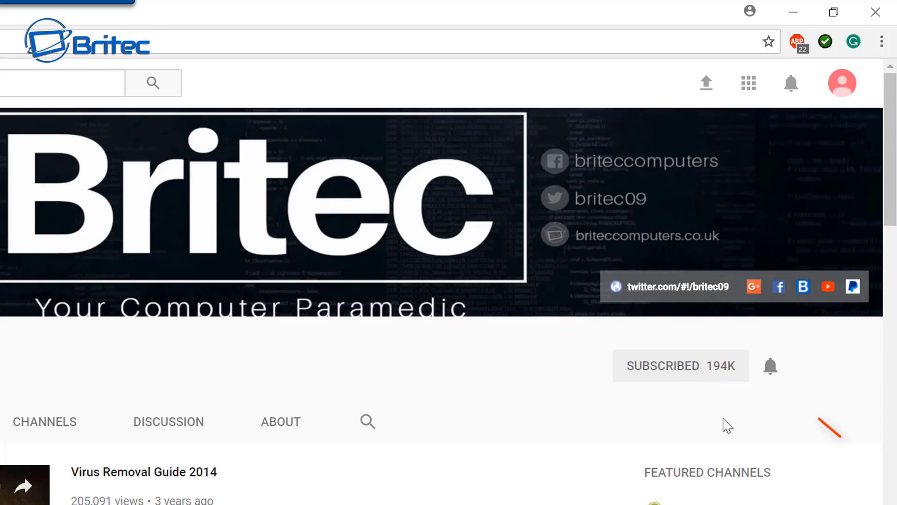
left_click(770, 369)
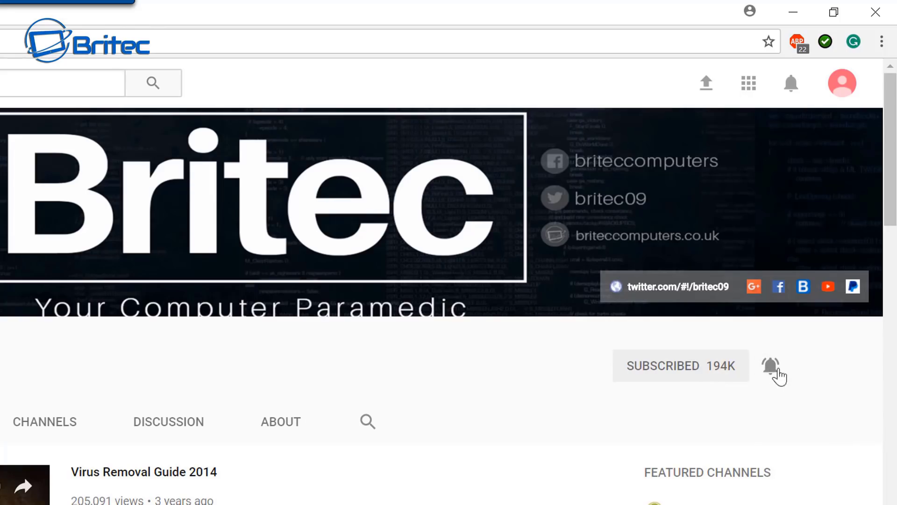